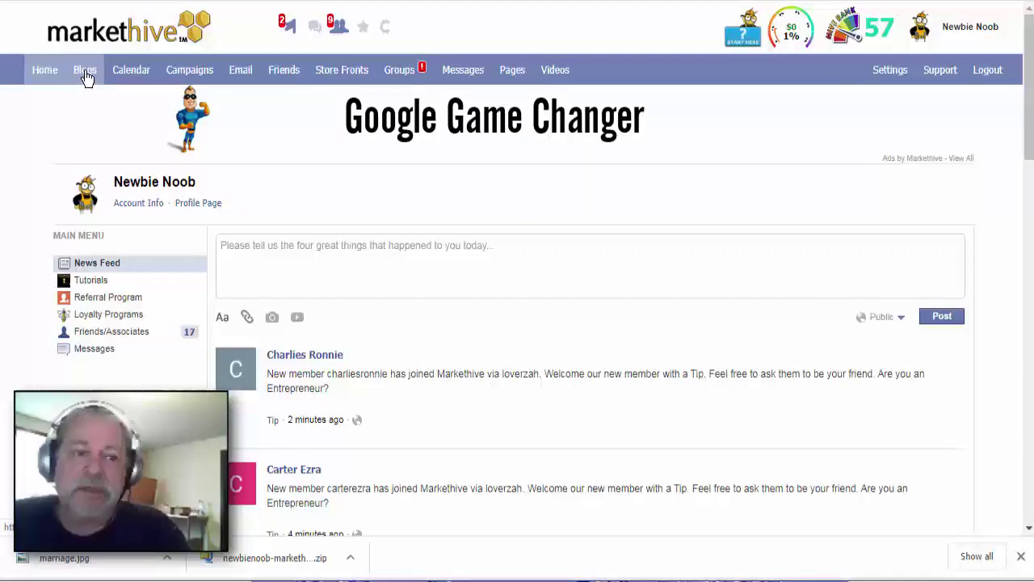
Step: Filter groups to the ones I own and show the Survivors Narcissism group's Blog Posts
{"action": "left_click", "coordinate": [399, 69]}
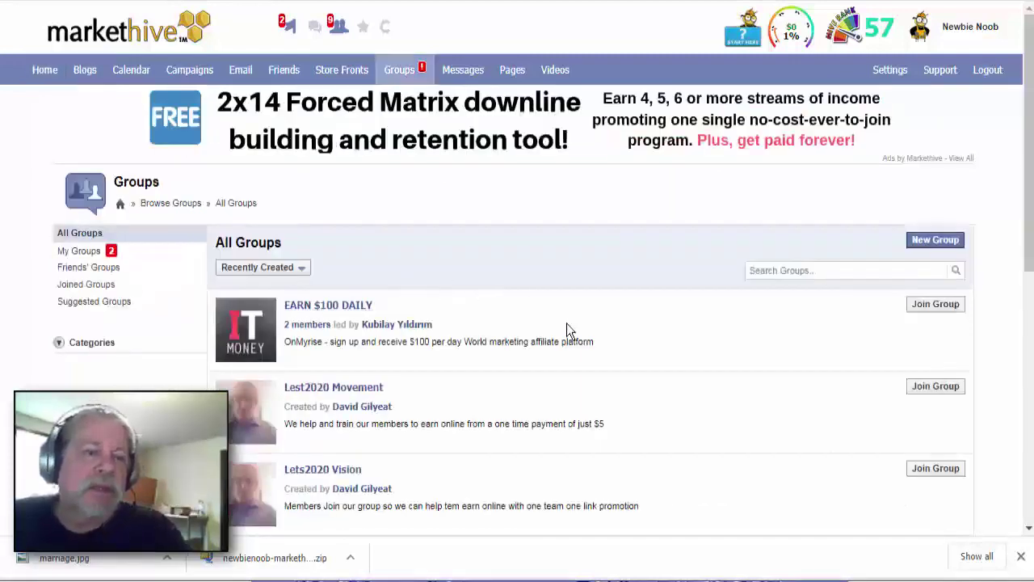
{"action": "left_click", "coordinate": [88, 257]}
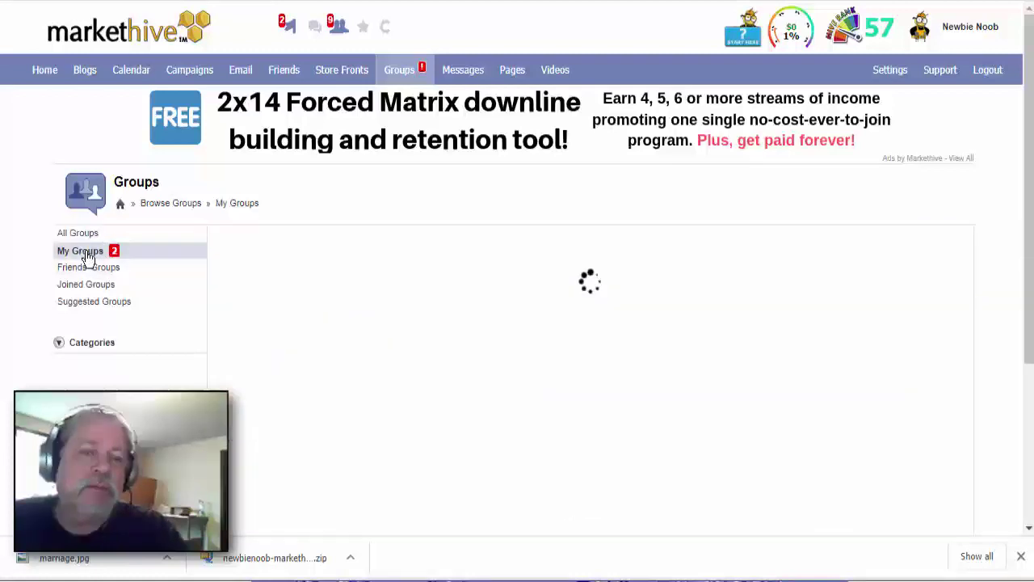
{"action": "left_click", "coordinate": [496, 322]}
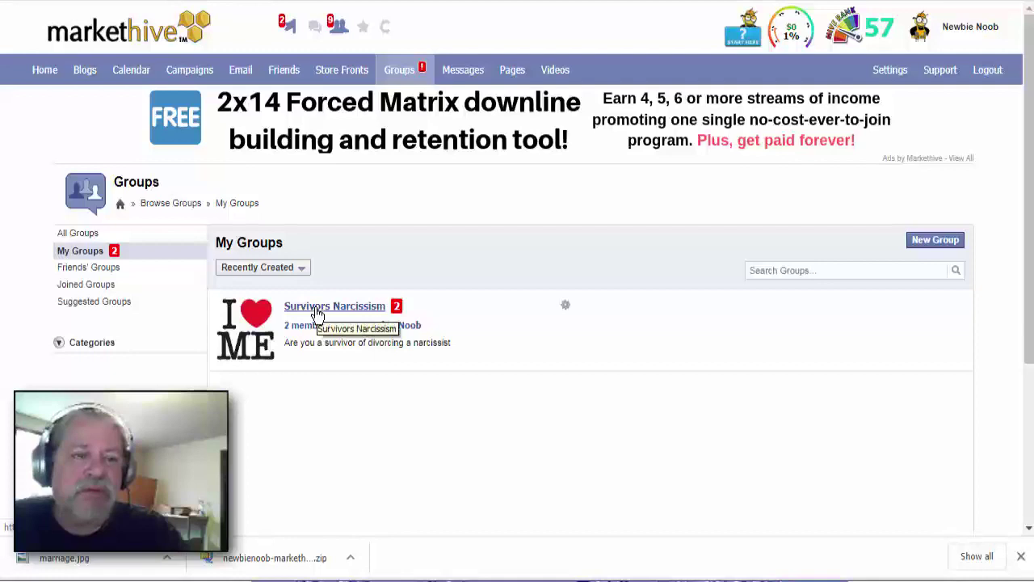
{"action": "mouse_move", "coordinate": [334, 306]}
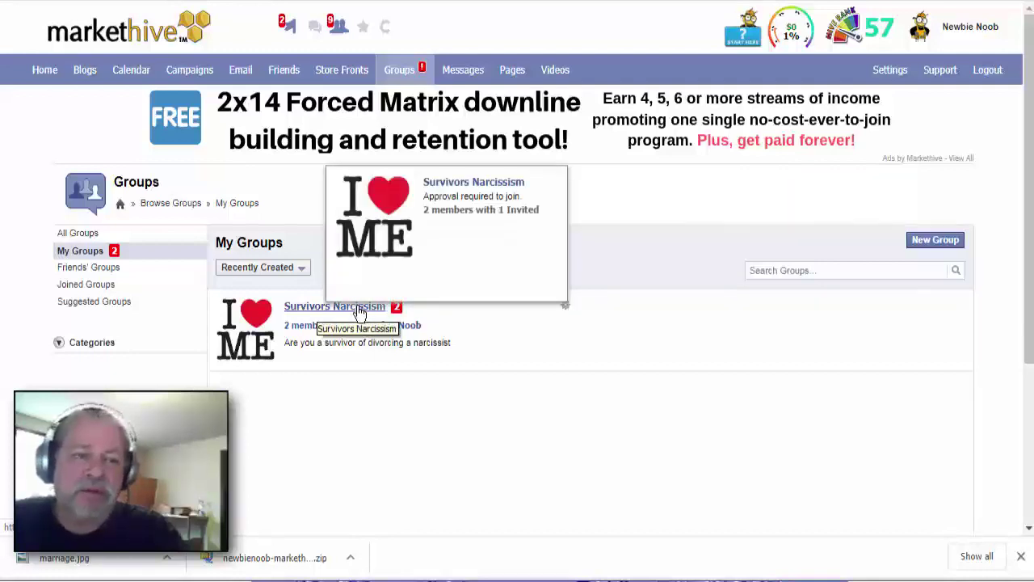
{"action": "left_click", "coordinate": [360, 311]}
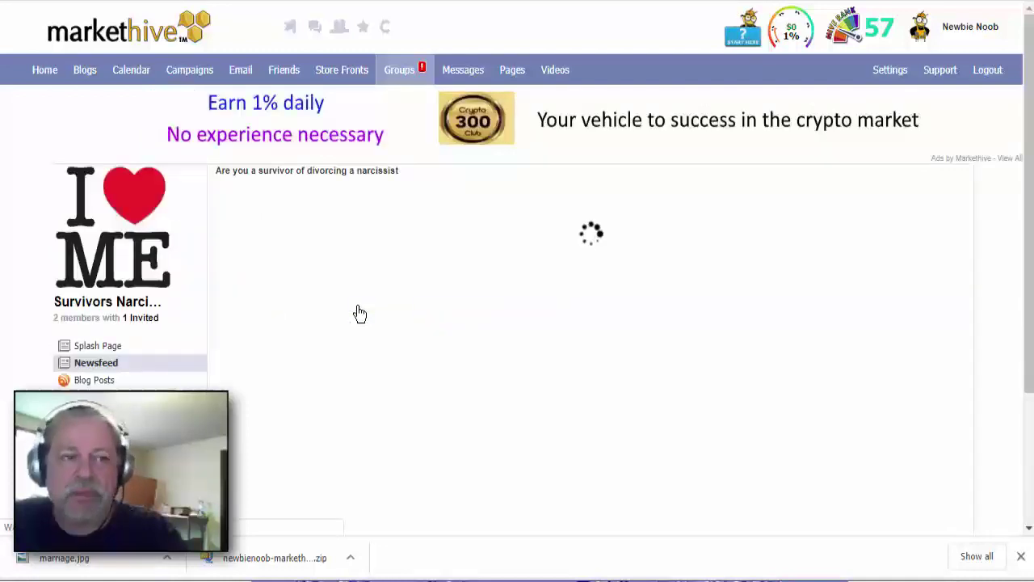
{"action": "left_click", "coordinate": [94, 379]}
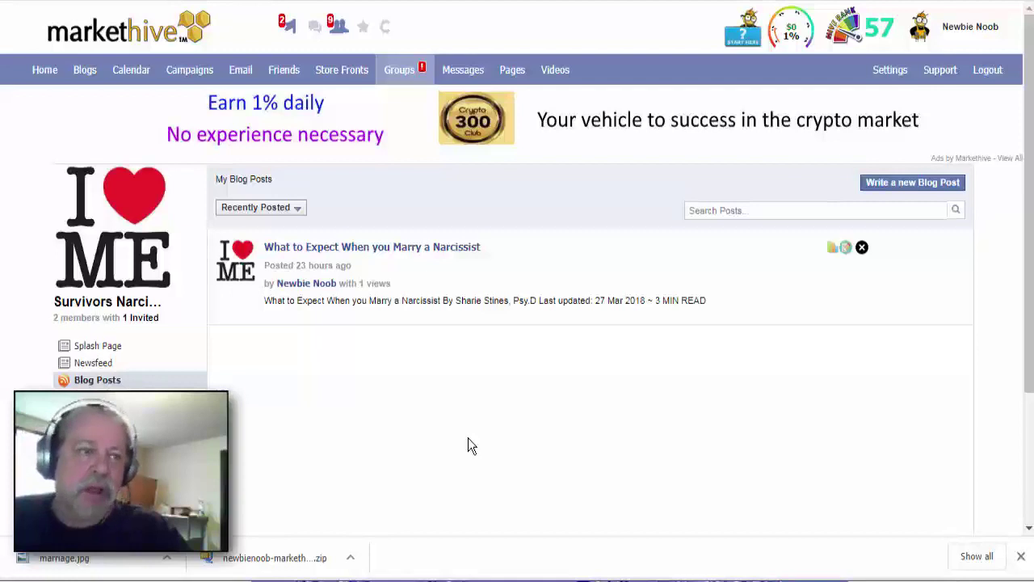
Step: Open Markethive's Wordpress Plugin page under Blogging Assets, then switch to the Tutorial Site tab
{"action": "left_click", "coordinate": [84, 71]}
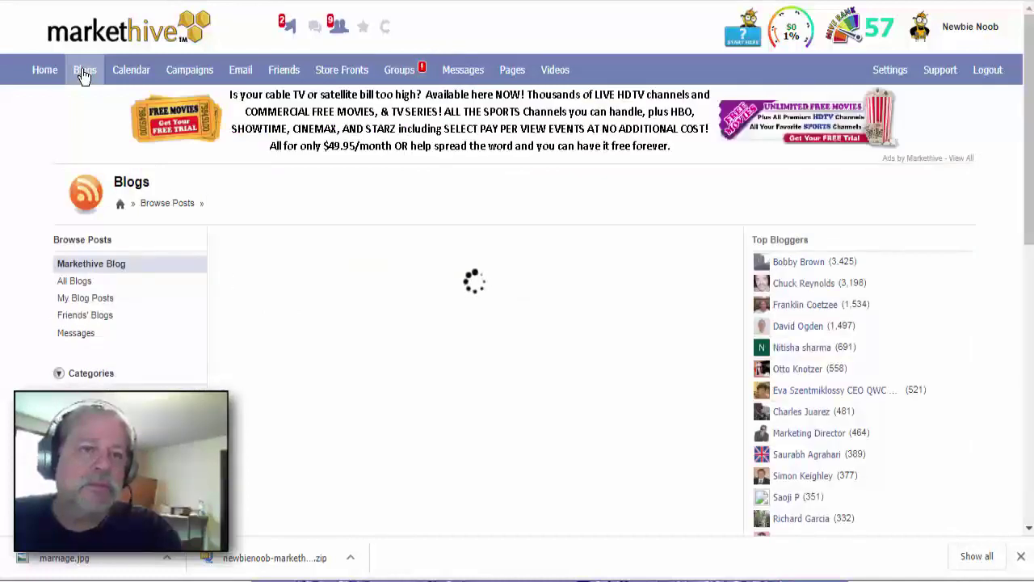
{"action": "left_click", "coordinate": [259, 266]}
{"action": "left_click", "coordinate": [261, 302]}
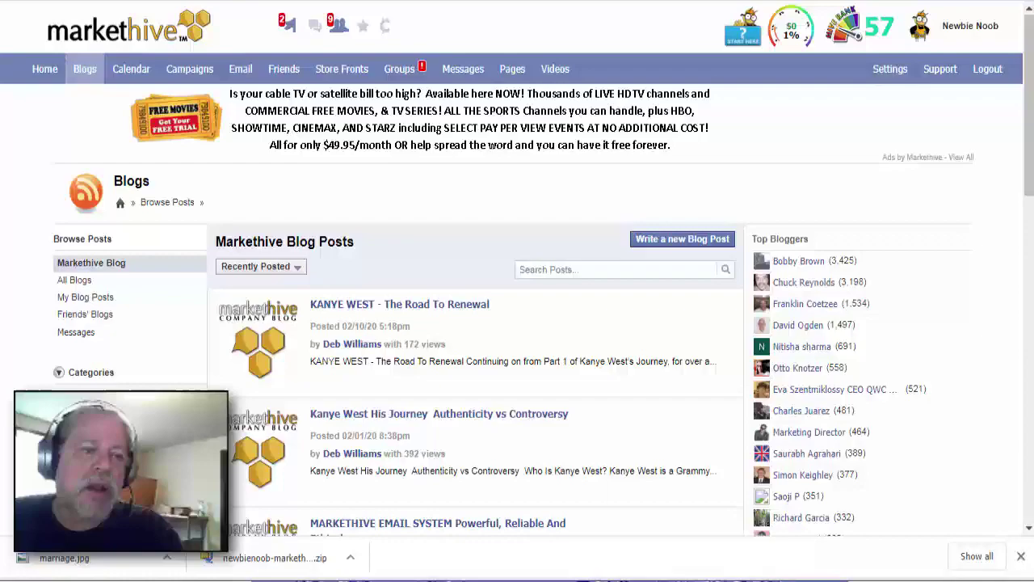
{"action": "scroll", "coordinate": [152, 358], "scroll_direction": "down", "scroll_amount": 3}
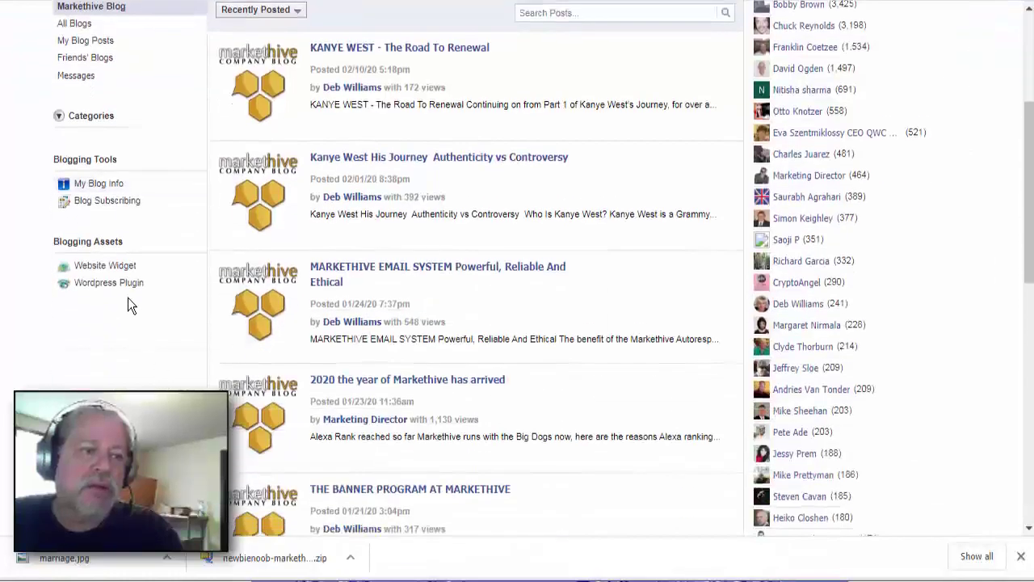
{"action": "left_click", "coordinate": [122, 284]}
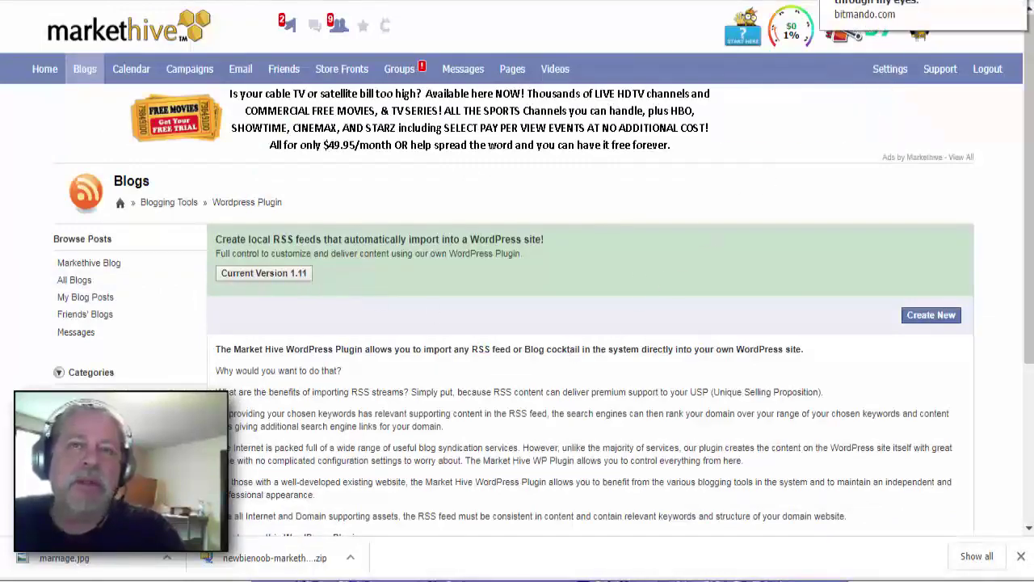
{"action": "left_click", "coordinate": [856, 2]}
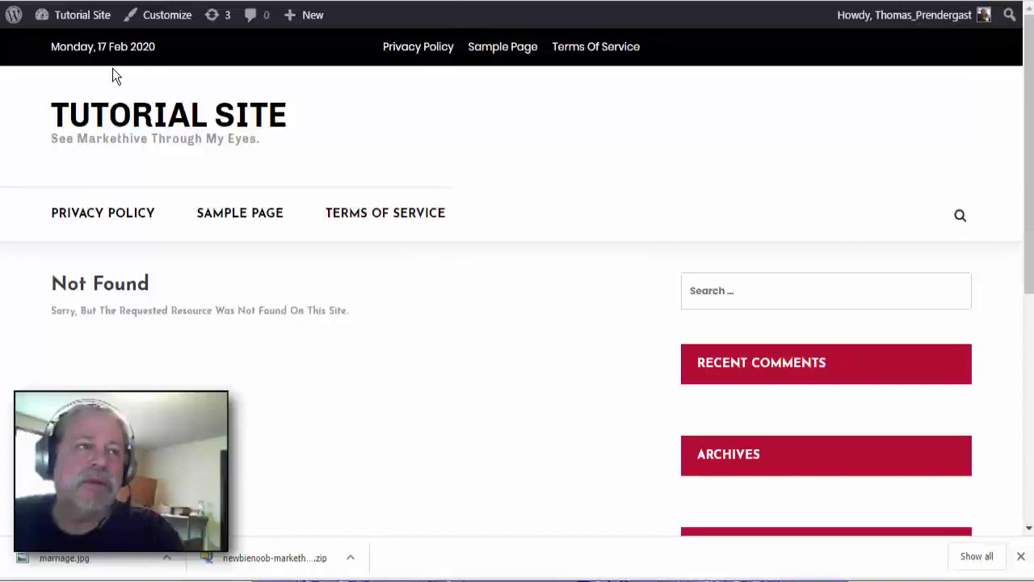
Step: Exit fullscreen to check the site's bitmando.com address, then return to fullscreen
{"action": "key", "text": "F11"}
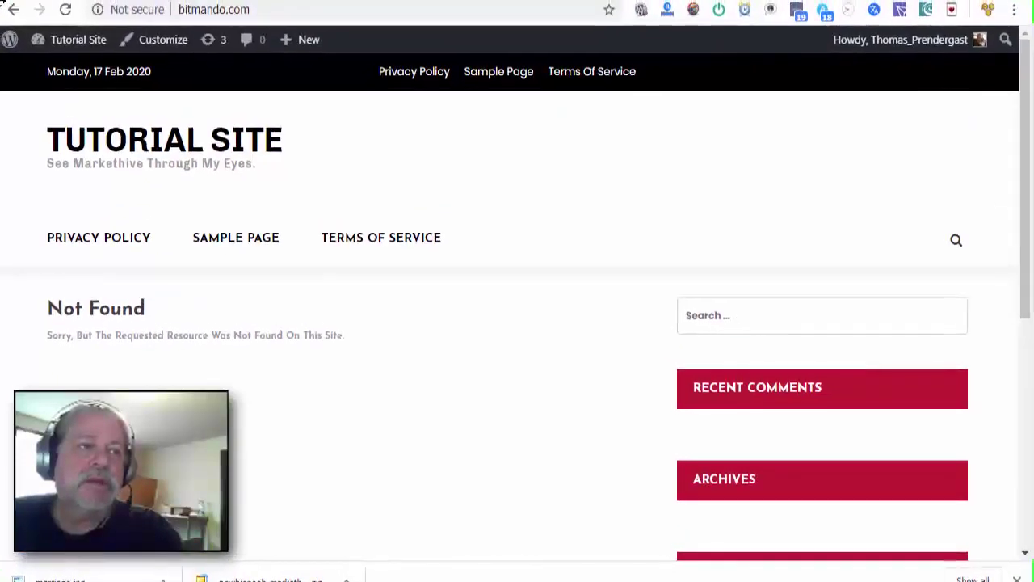
{"action": "left_click", "coordinate": [272, 11]}
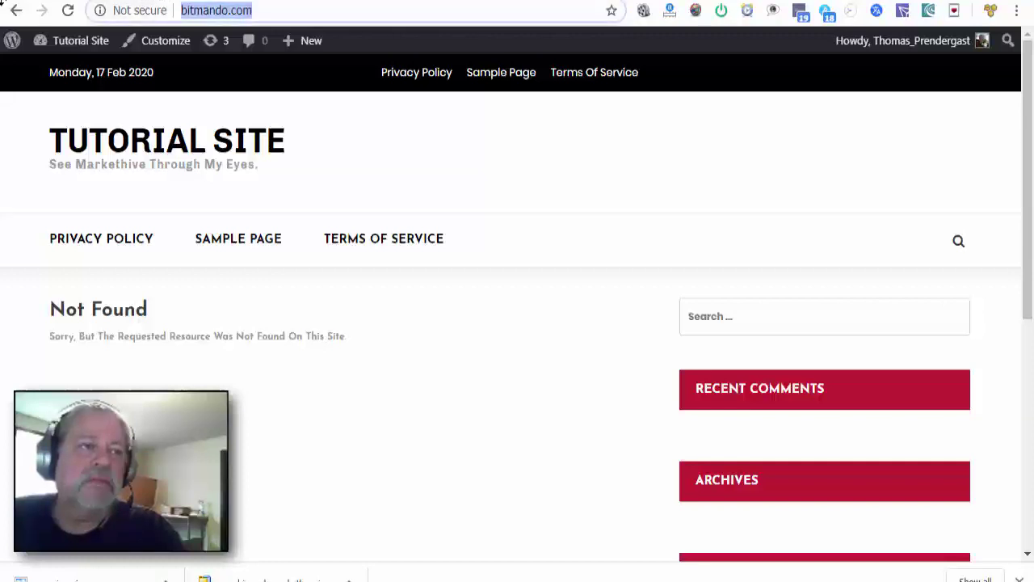
{"action": "key", "text": "F11"}
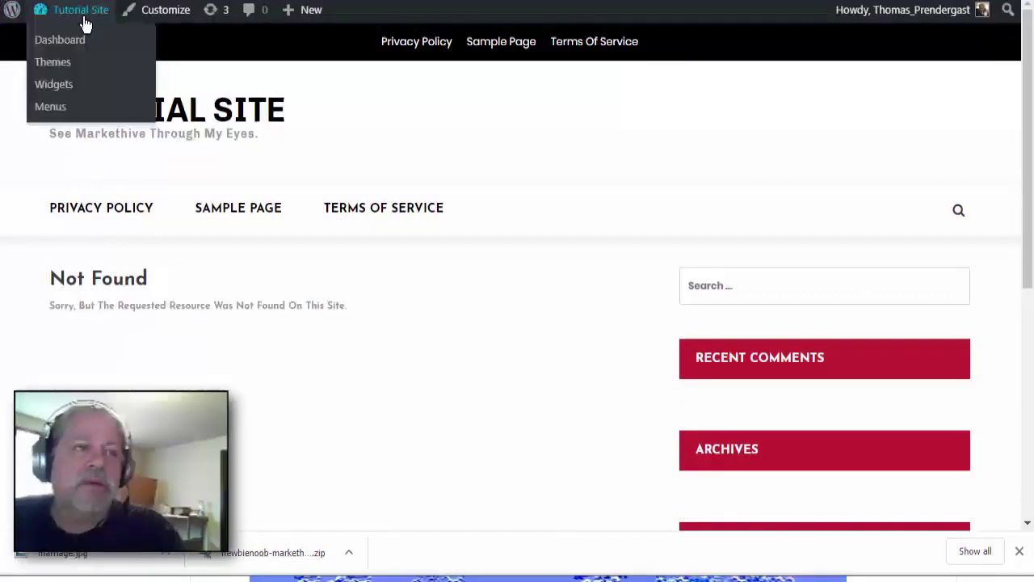
{"action": "mouse_move", "coordinate": [80, 41]}
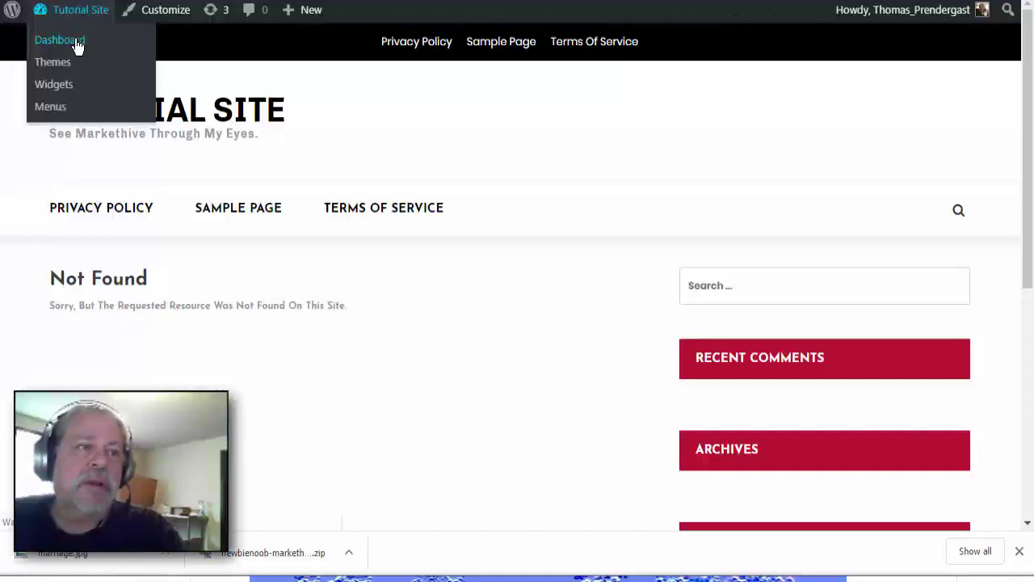
Step: Reach WordPress's Upload Plugin form via Plugins > Add New, then go back to Markethive
{"action": "left_click", "coordinate": [78, 46]}
{"action": "mouse_move", "coordinate": [45, 347]}
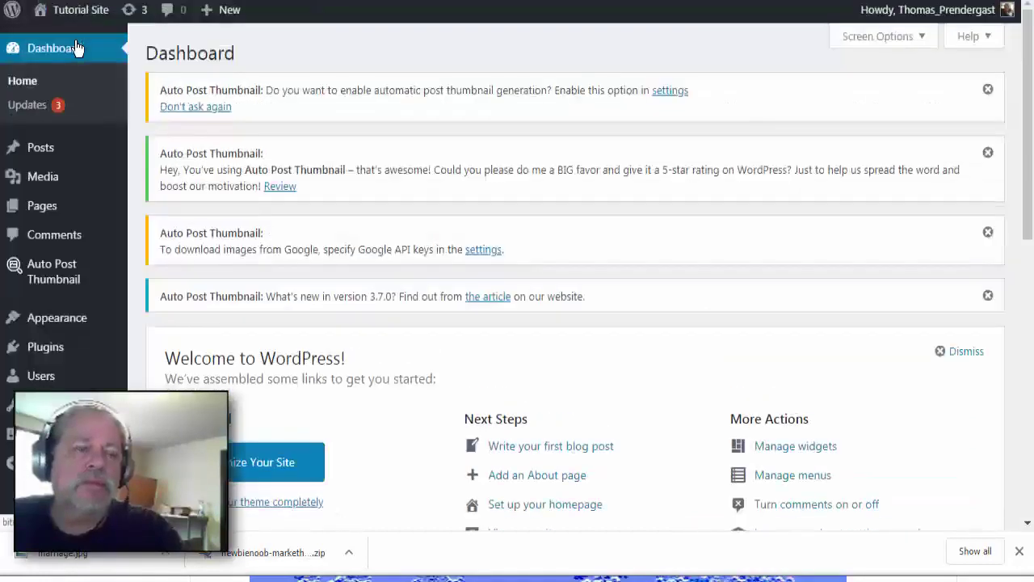
{"action": "left_click", "coordinate": [45, 348]}
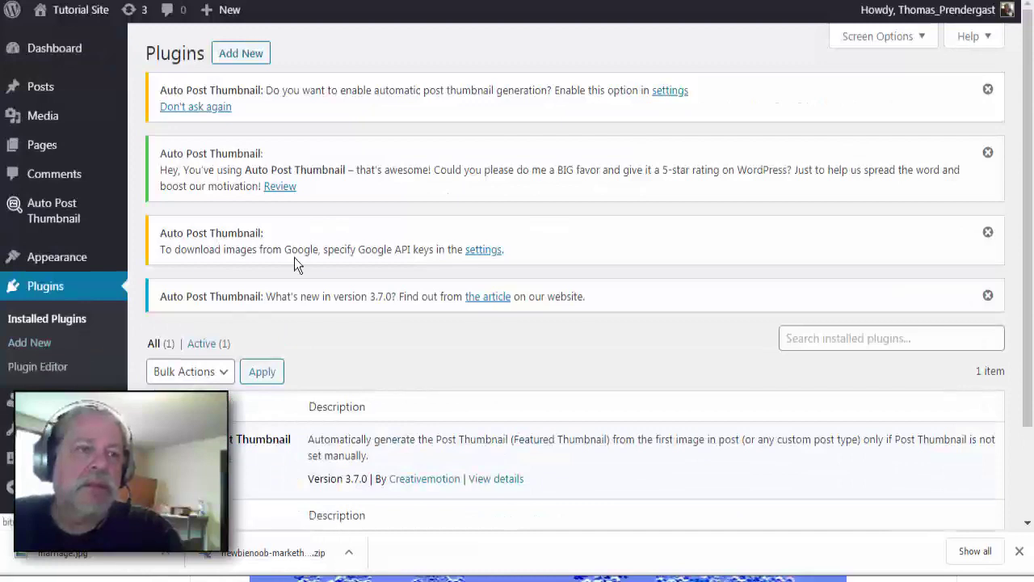
{"action": "left_click", "coordinate": [241, 55]}
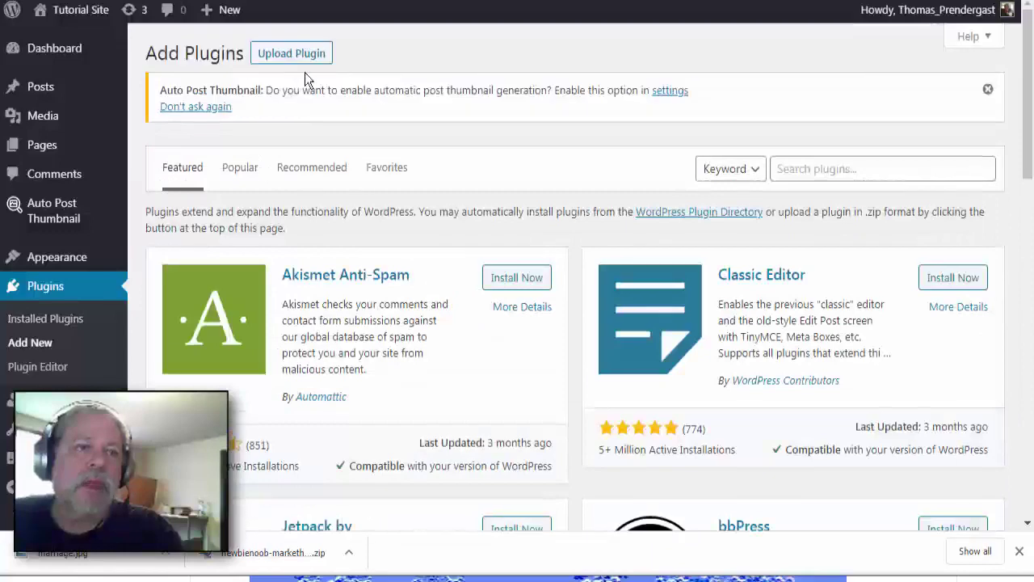
{"action": "left_click", "coordinate": [307, 55]}
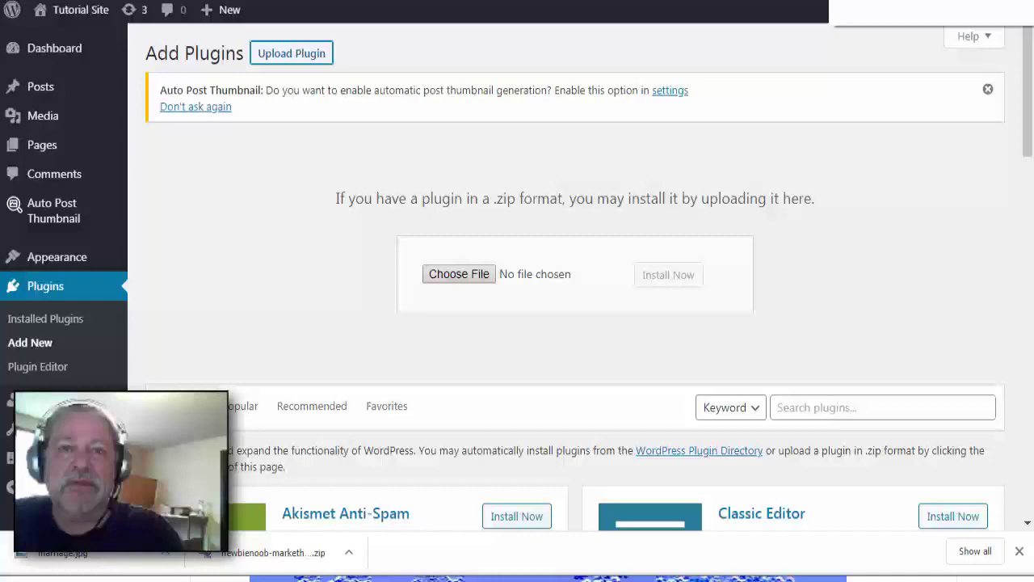
{"action": "left_click", "coordinate": [878, 1]}
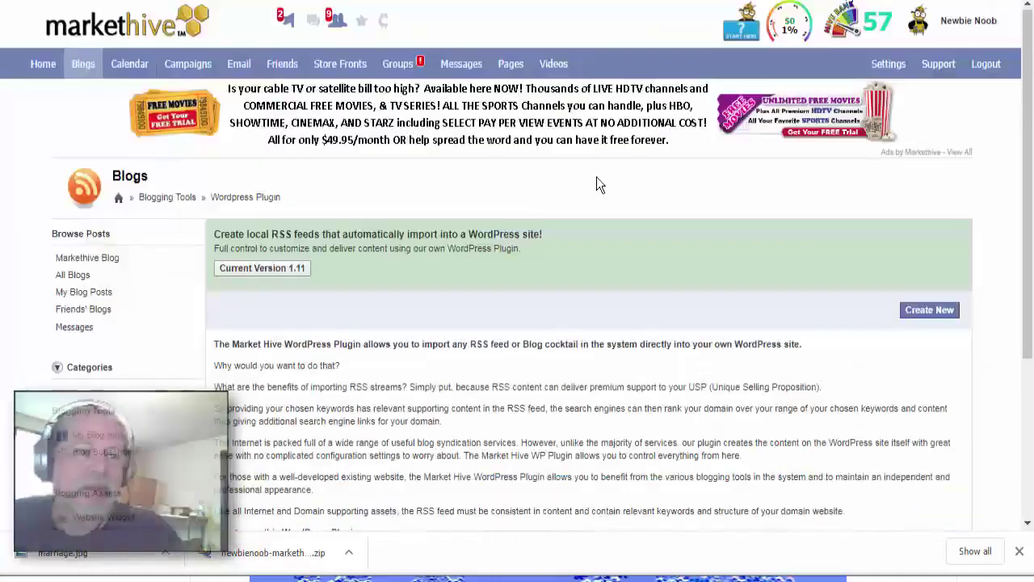
{"action": "scroll", "coordinate": [130, 476], "scroll_direction": "down", "scroll_amount": 3}
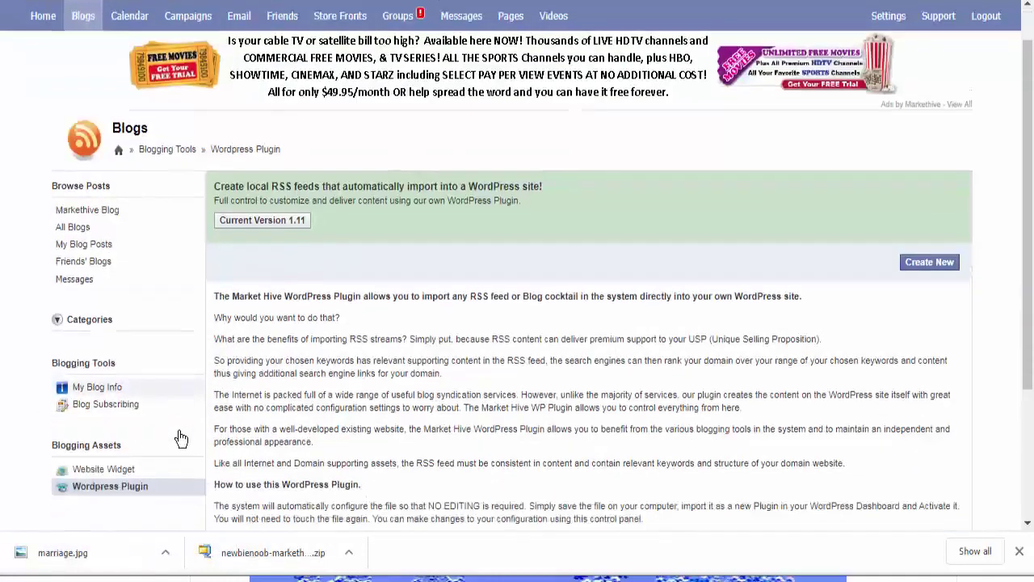
{"action": "scroll", "coordinate": [416, 288], "scroll_direction": "up", "scroll_amount": 3}
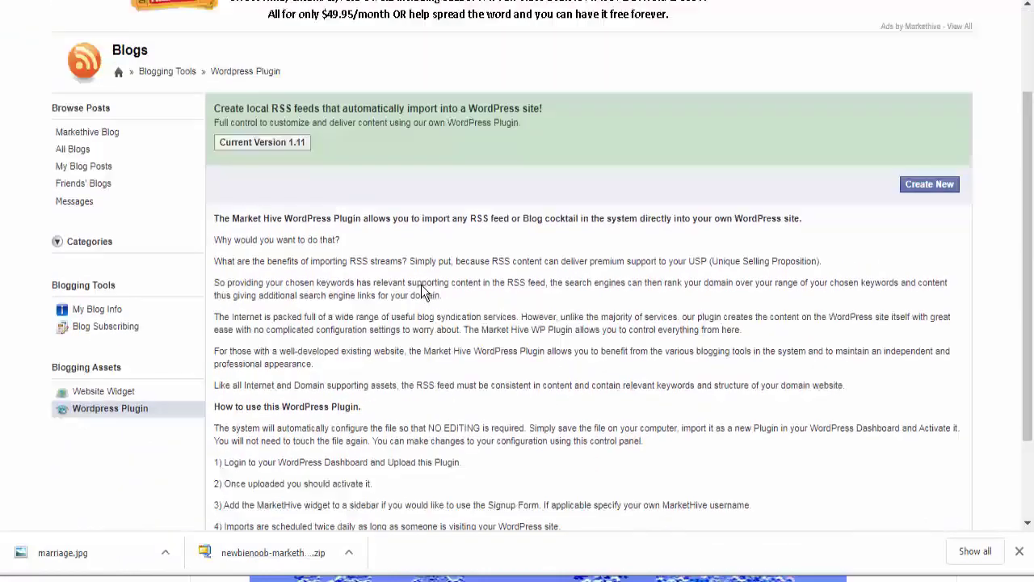
{"action": "left_click", "coordinate": [941, 242]}
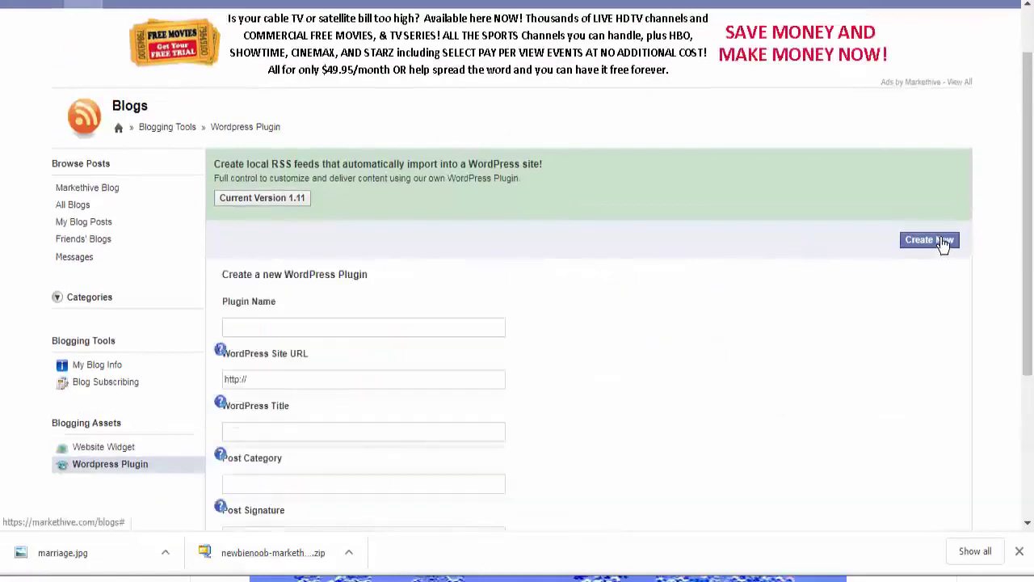
{"action": "left_click", "coordinate": [306, 330]}
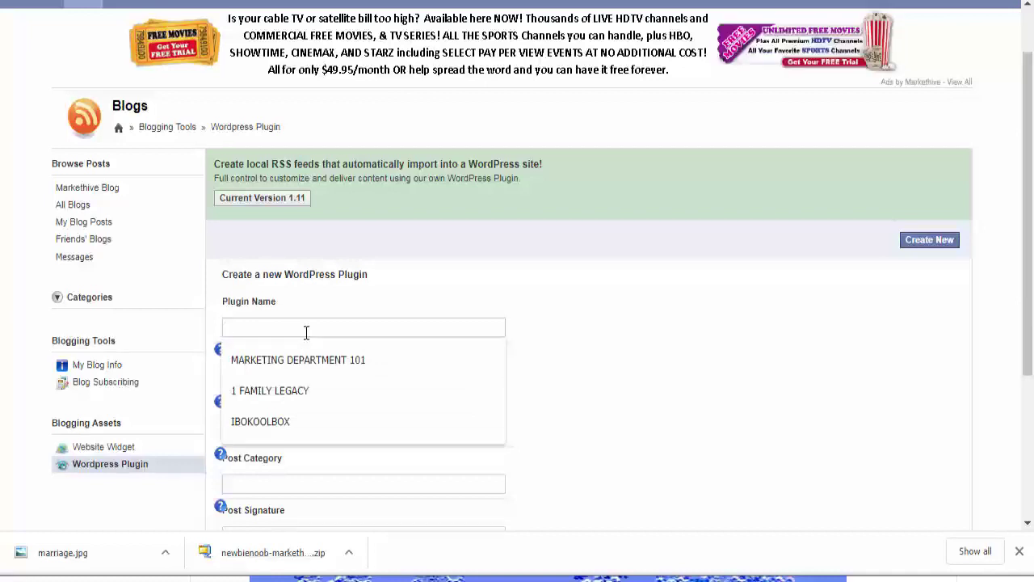
{"action": "type", "text": "BITMAN"}
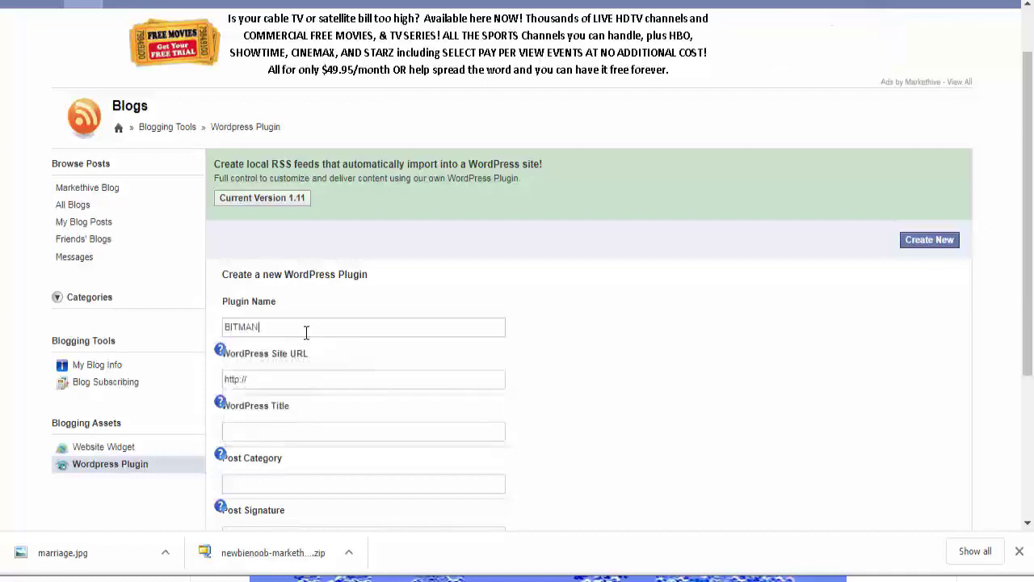
{"action": "type", "text": "DO"}
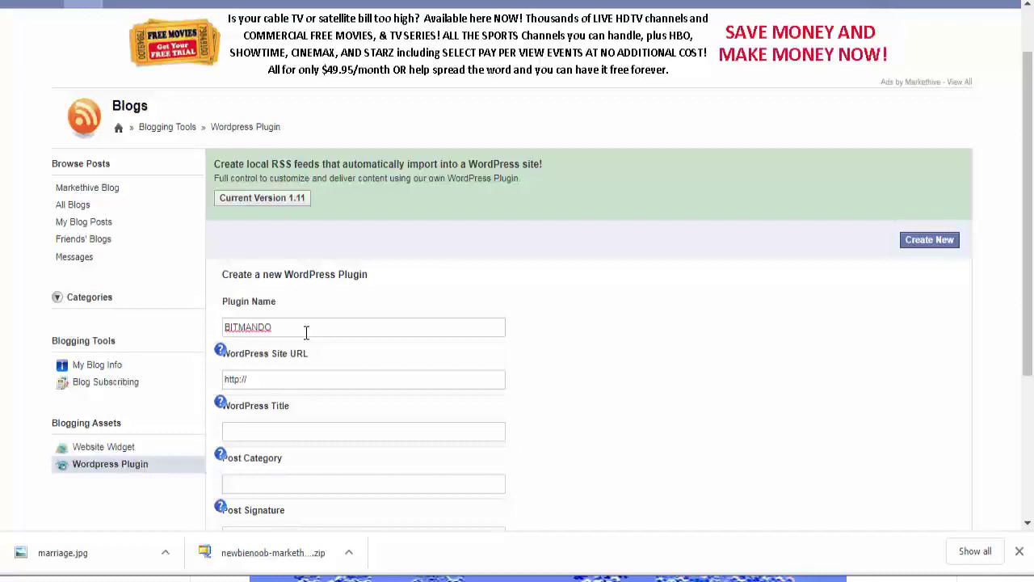
{"action": "left_click", "coordinate": [300, 380]}
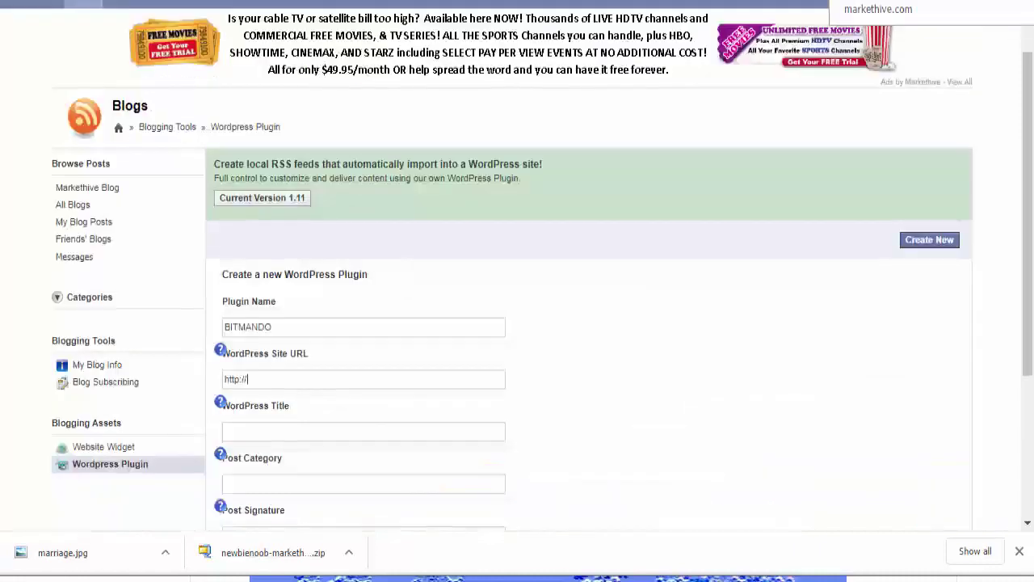
{"action": "double_click", "coordinate": [267, 379]}
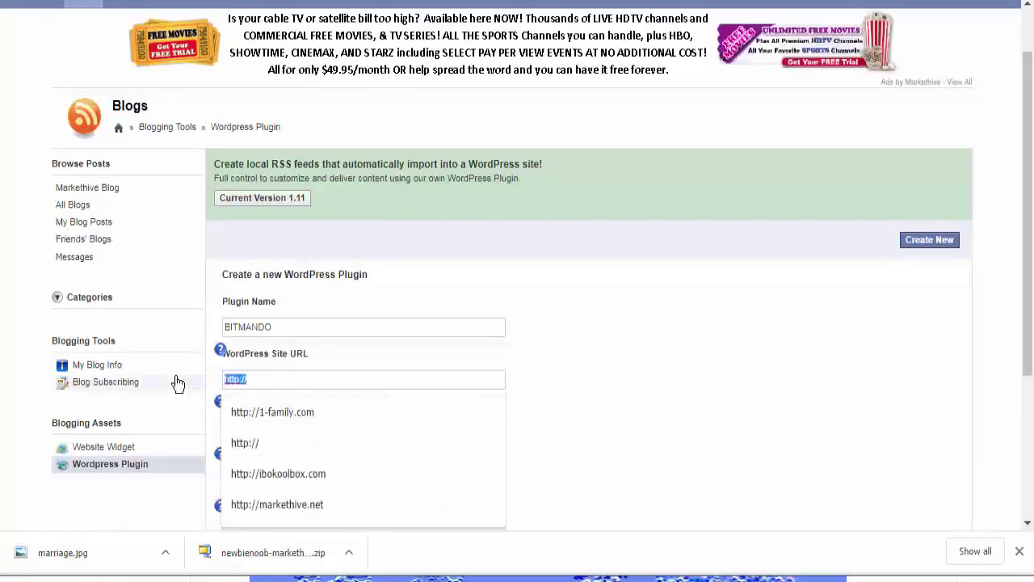
{"action": "type", "text": "http://bitmando.com/"}
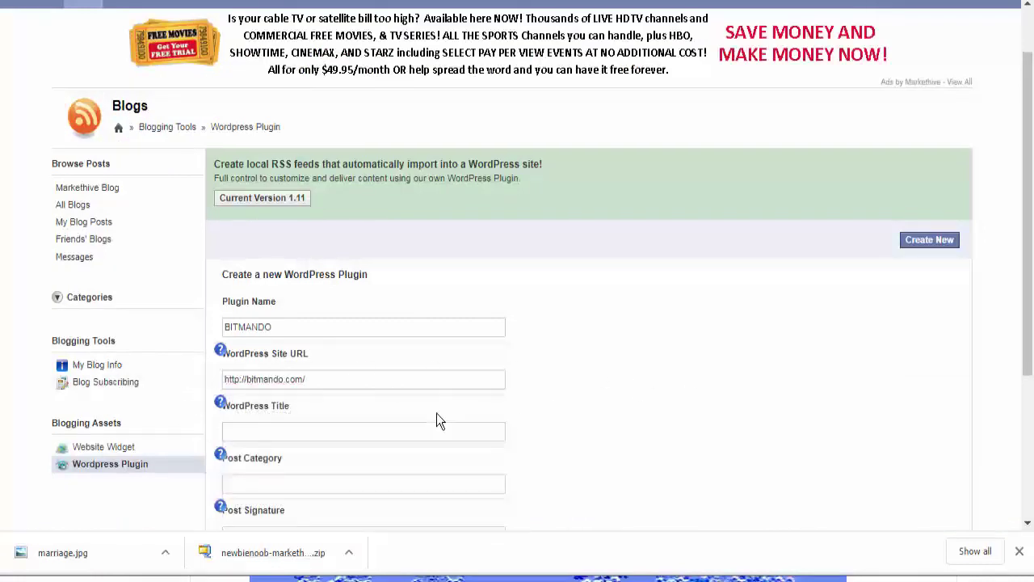
Step: Set the title to Narcissism, category to Markethive, and fill the post signature from the suggestion
{"action": "left_click", "coordinate": [301, 430]}
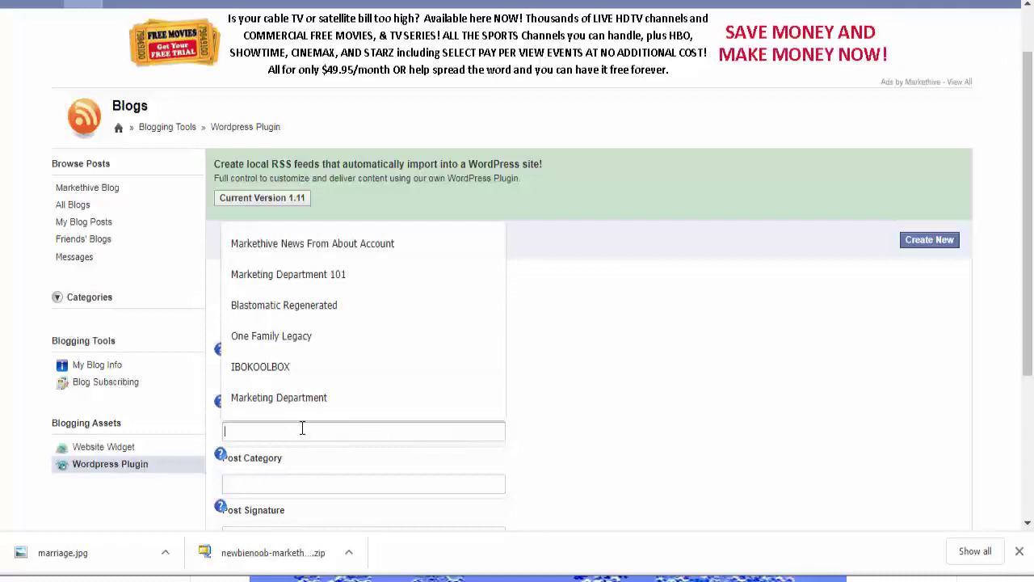
{"action": "type", "text": "Narcss"}
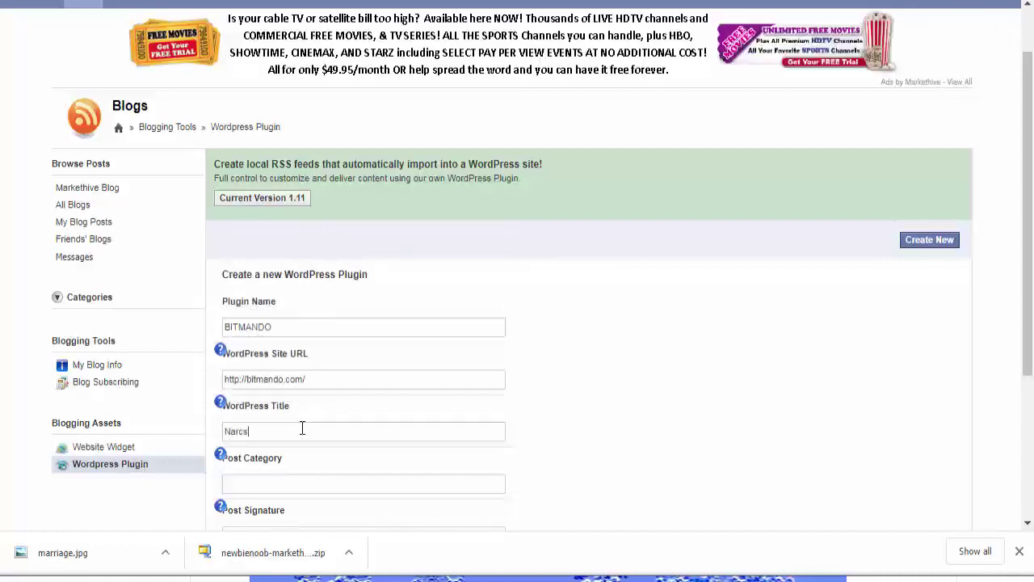
{"action": "type", "text": "ism"}
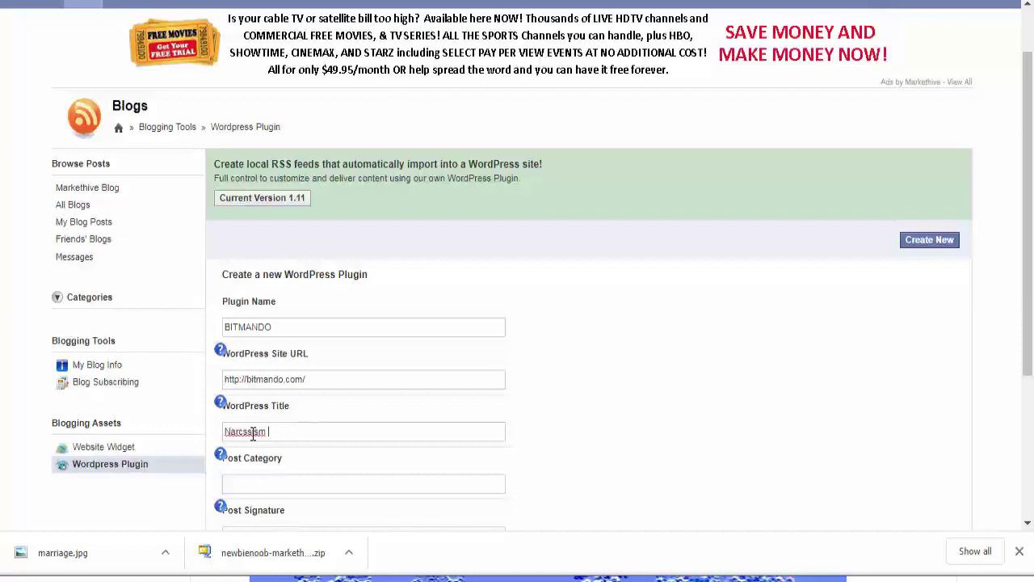
{"action": "right_click", "coordinate": [252, 433]}
{"action": "left_click", "coordinate": [285, 448]}
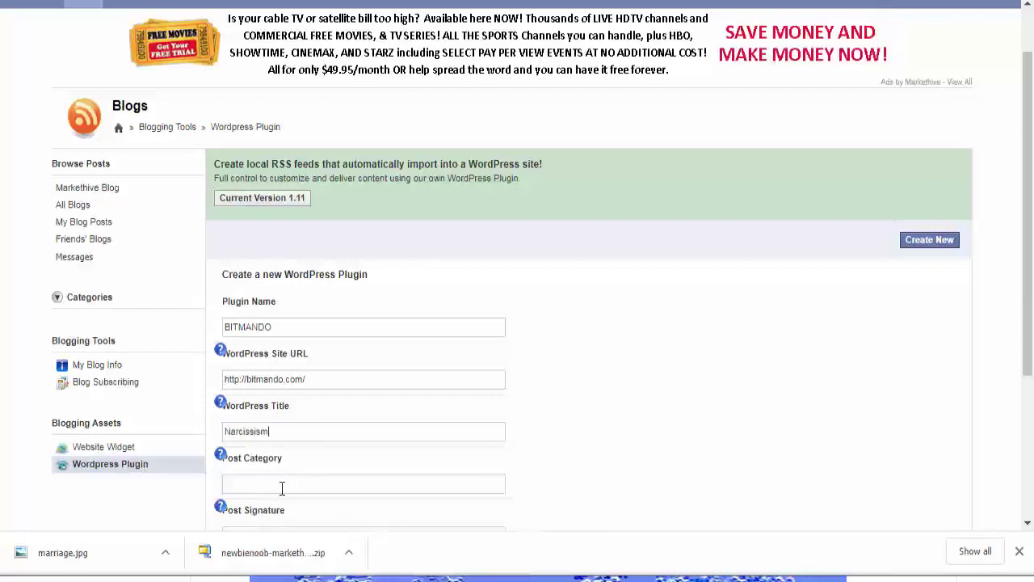
{"action": "left_click", "coordinate": [273, 485]}
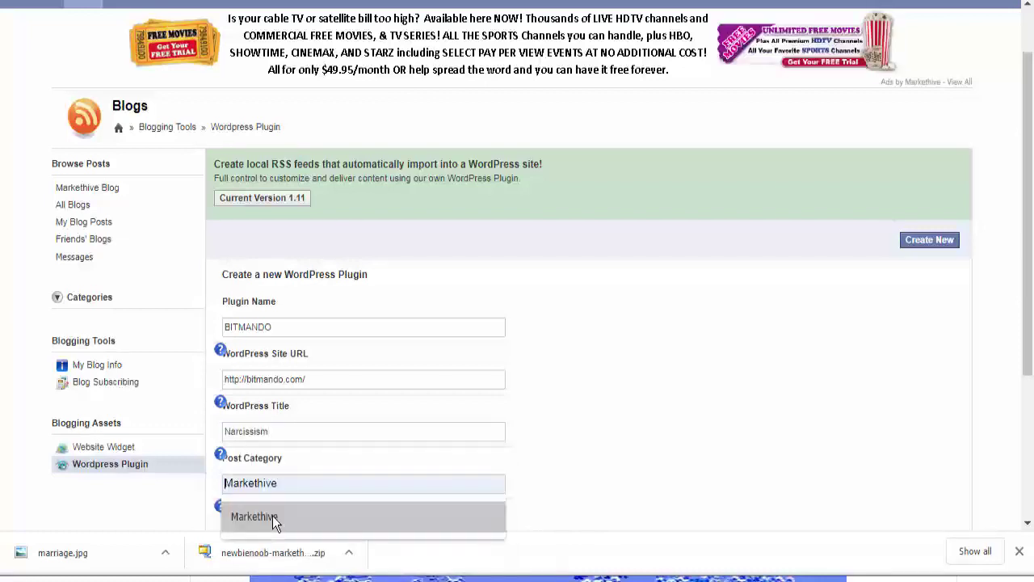
{"action": "left_click", "coordinate": [272, 516]}
{"action": "scroll", "coordinate": [584, 468], "scroll_direction": "down", "scroll_amount": 2}
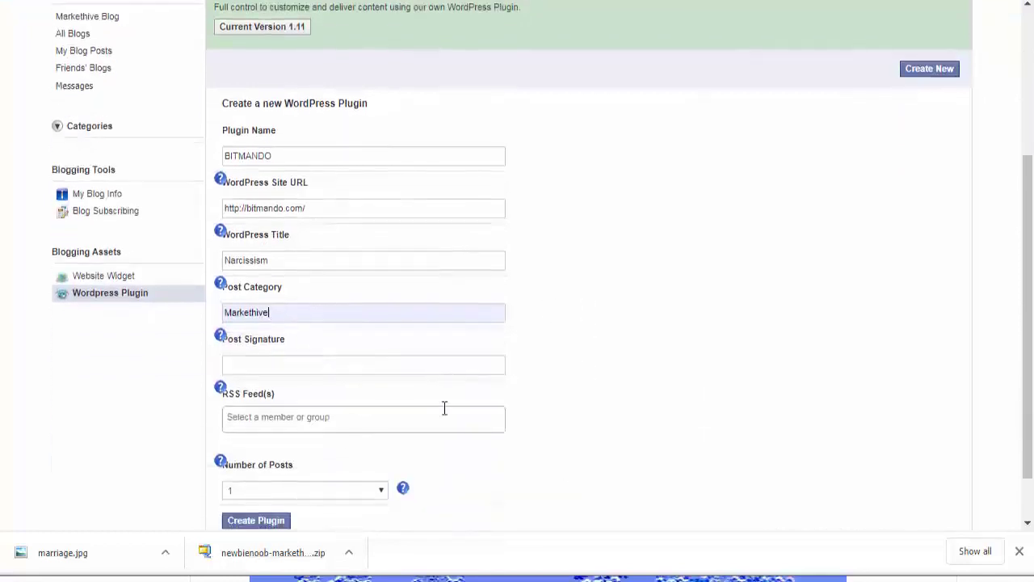
{"action": "left_click", "coordinate": [302, 364]}
{"action": "left_click", "coordinate": [371, 425]}
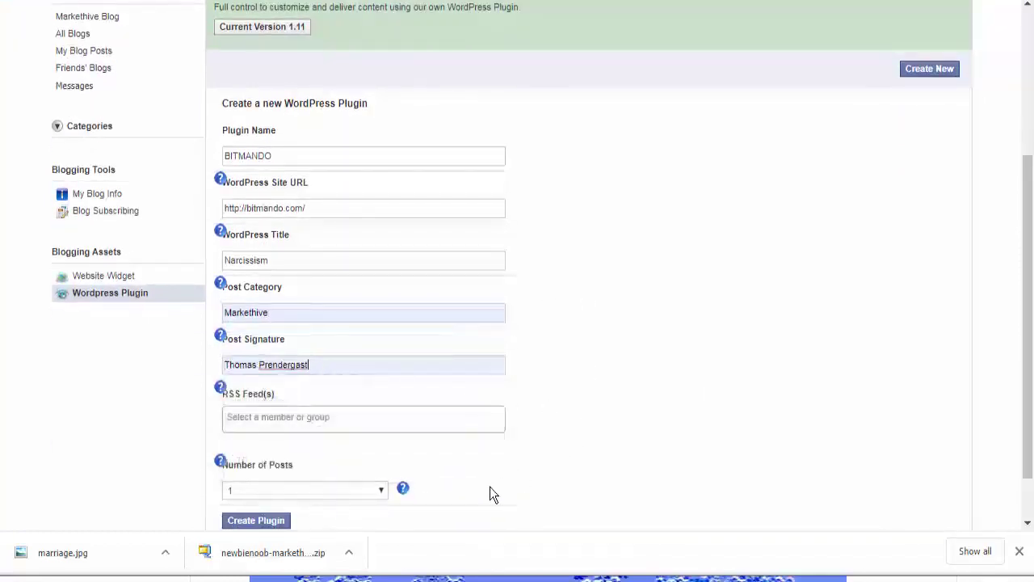
Step: Add the Survivors Narcissism RSS feed and set Number of Posts to 10
{"action": "left_click", "coordinate": [371, 416]}
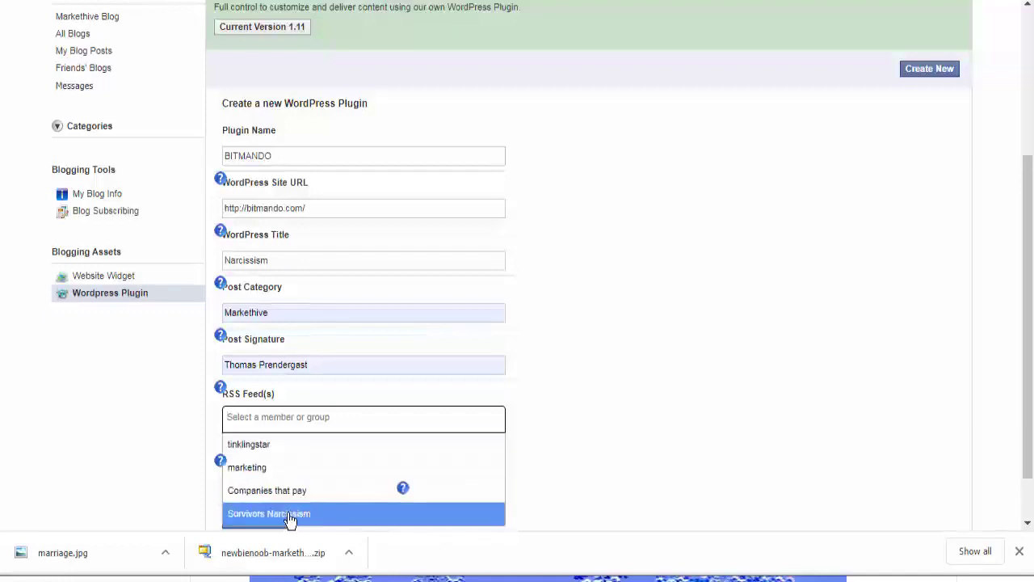
{"action": "left_click", "coordinate": [289, 515]}
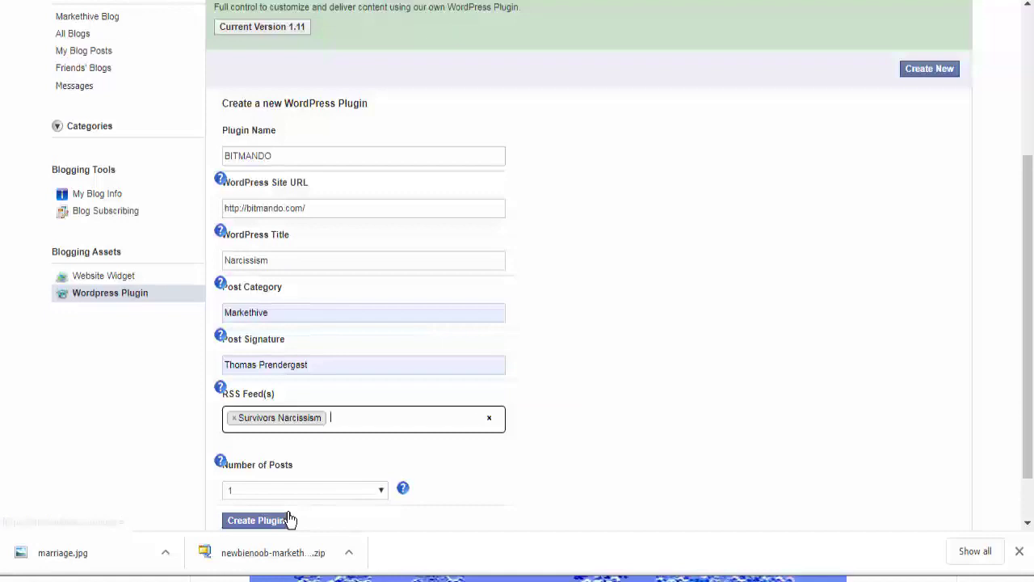
{"action": "left_click", "coordinate": [380, 490]}
{"action": "key", "text": "1"}
{"action": "key", "text": "0"}
{"action": "key", "text": "Return"}
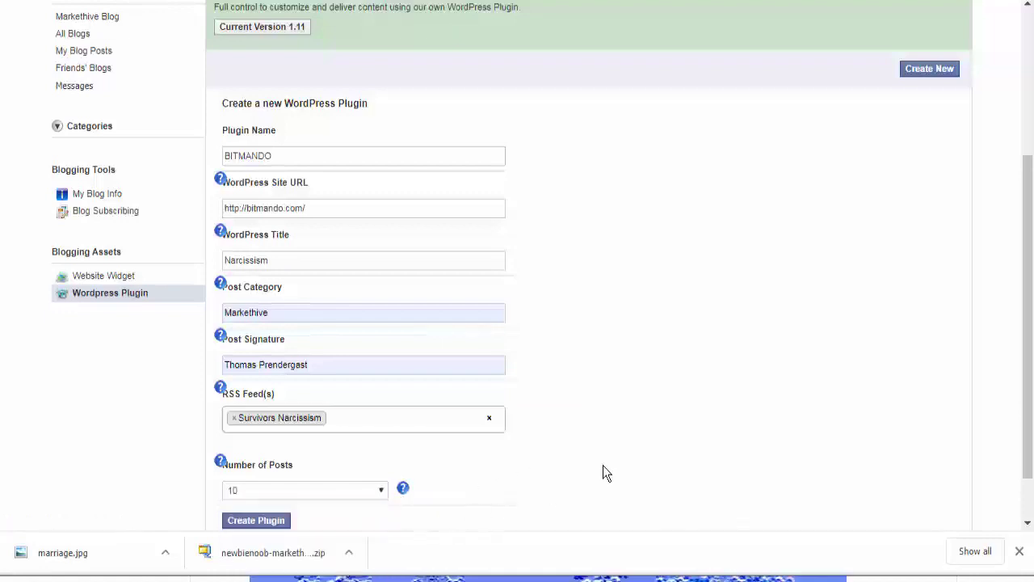
{"action": "scroll", "coordinate": [629, 437], "scroll_direction": "down", "scroll_amount": 1}
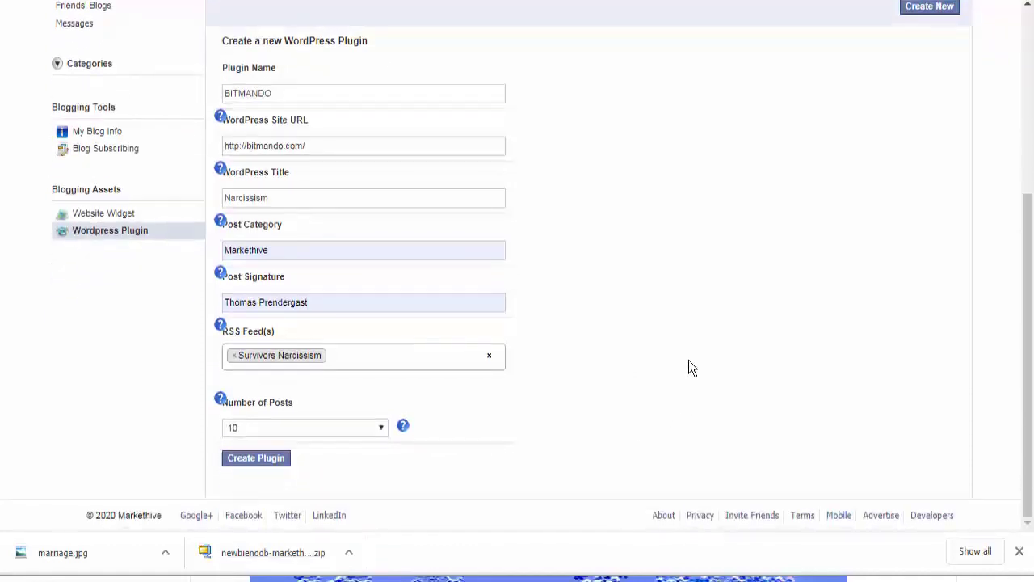
Step: Create the BITMANDO plugin, then select it from the plugin list and download its zip
{"action": "left_click", "coordinate": [267, 459]}
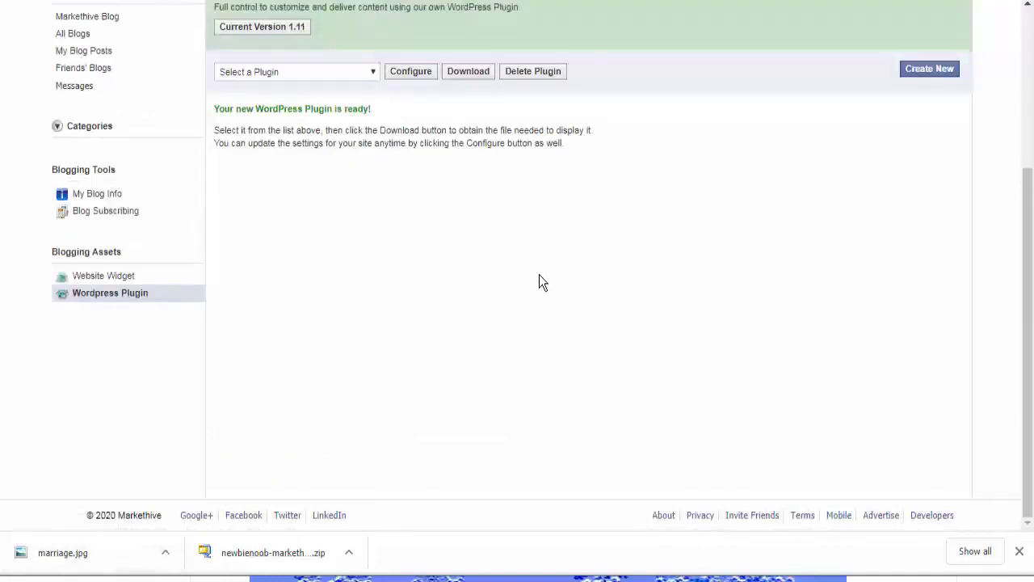
{"action": "left_click", "coordinate": [468, 72]}
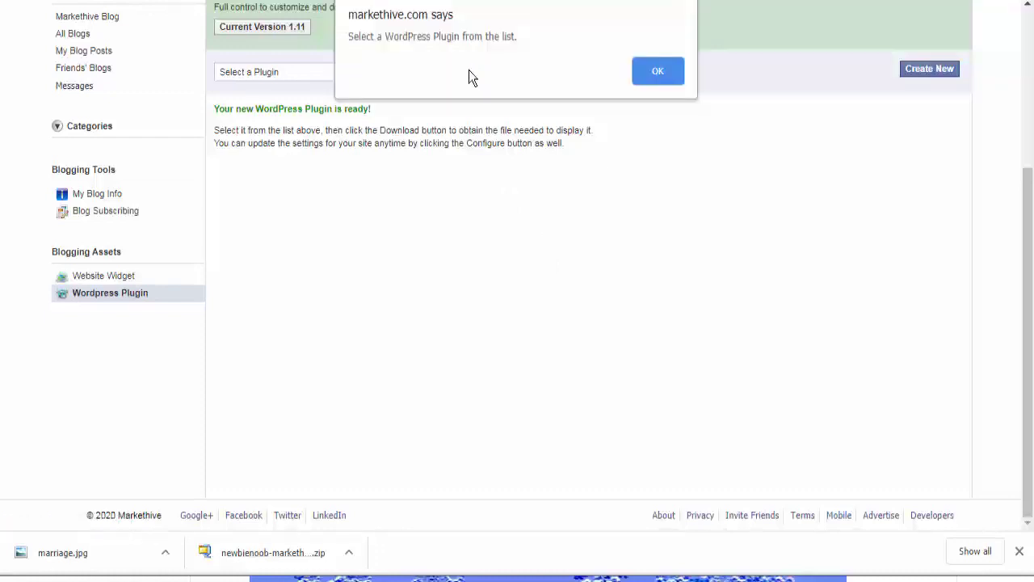
{"action": "left_click", "coordinate": [658, 71]}
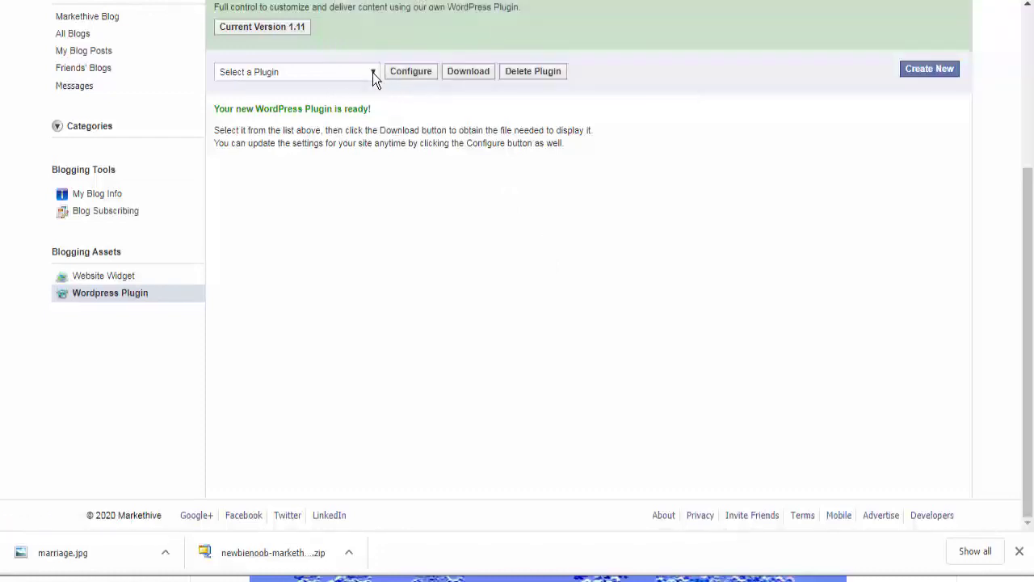
{"action": "left_click", "coordinate": [372, 72]}
{"action": "left_click", "coordinate": [352, 97]}
{"action": "left_click", "coordinate": [475, 79]}
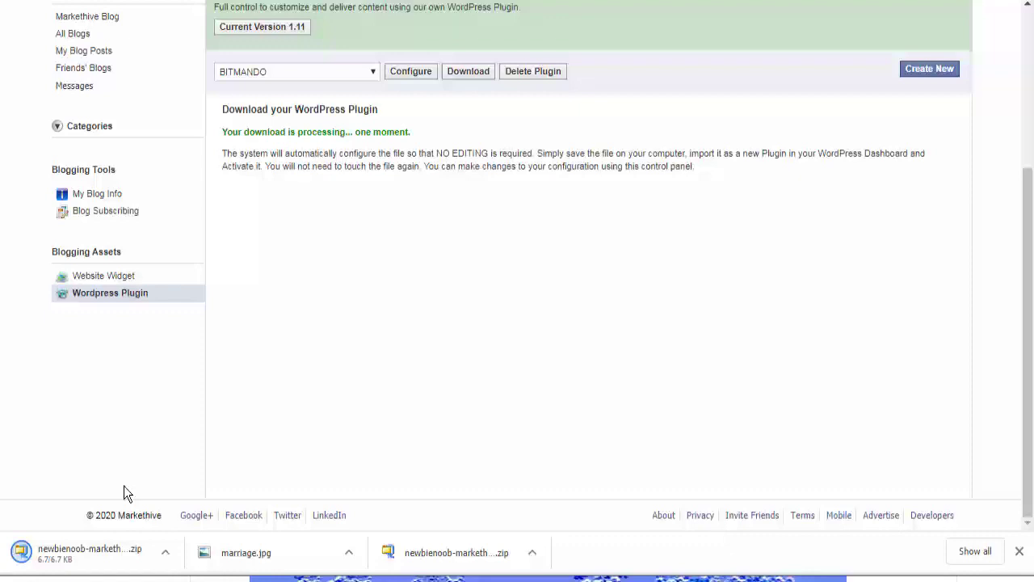
Step: Drag the downloaded plugin zip from the Downloads folder onto WordPress's upload form
{"action": "right_click", "coordinate": [89, 555]}
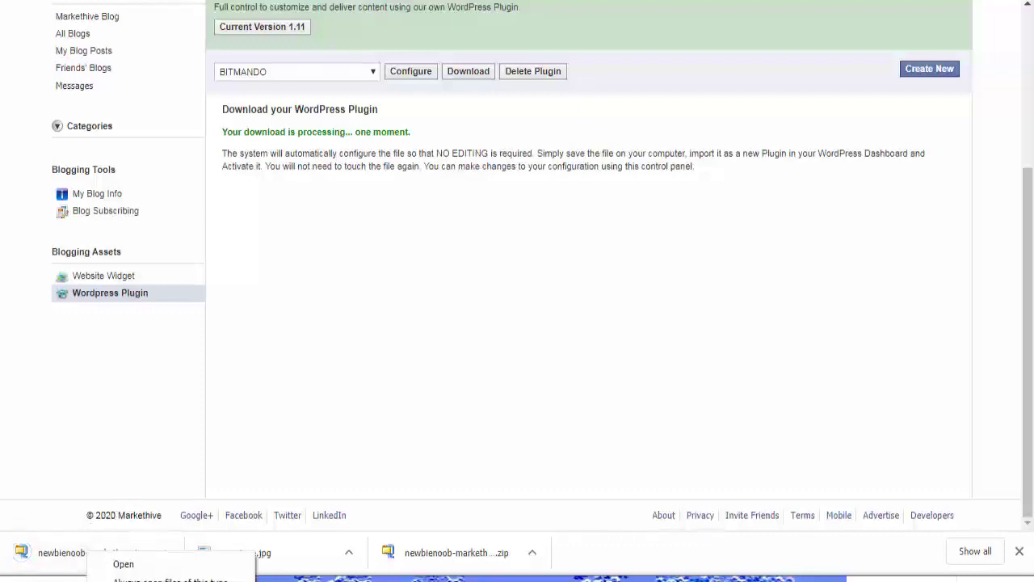
{"action": "key", "text": "Escape"}
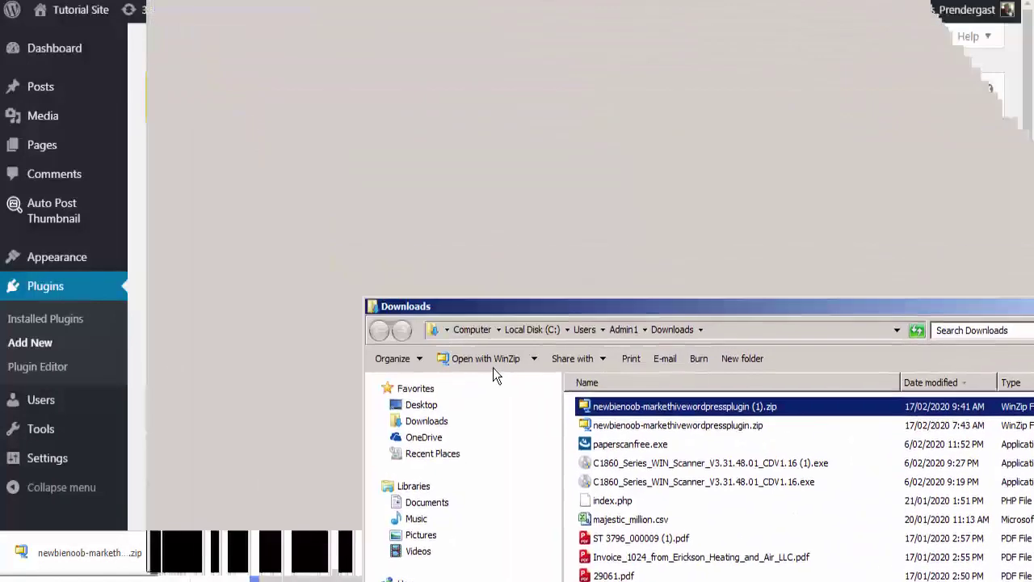
{"action": "left_click_drag", "start_coordinate": [266, 17], "coordinate": [535, 400]}
{"action": "left_click_drag", "start_coordinate": [688, 501], "coordinate": [597, 278]}
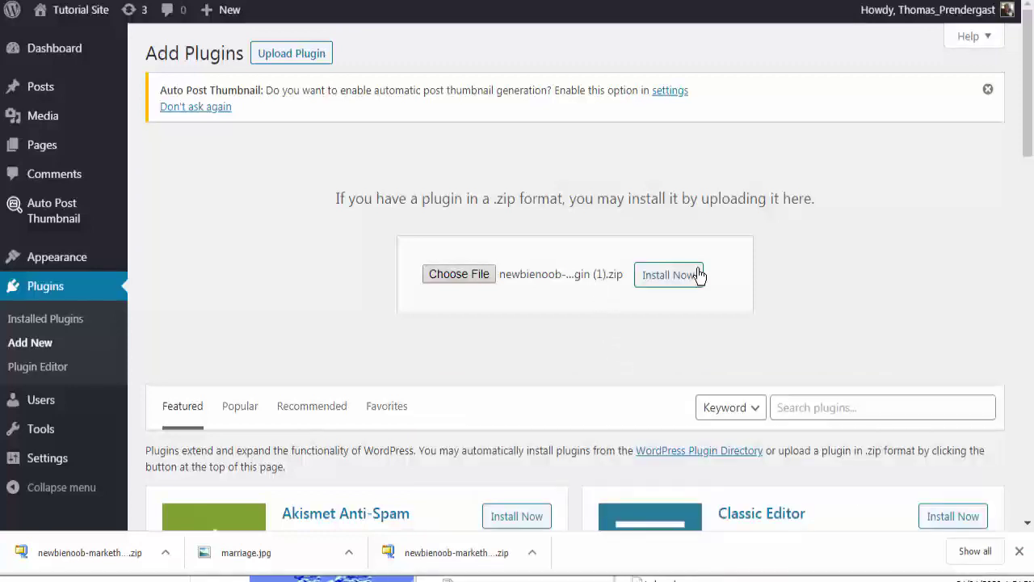
Step: Install and activate the Markethive plugin, then run Import Posts Now from MarketHive Settings
{"action": "left_click", "coordinate": [670, 278]}
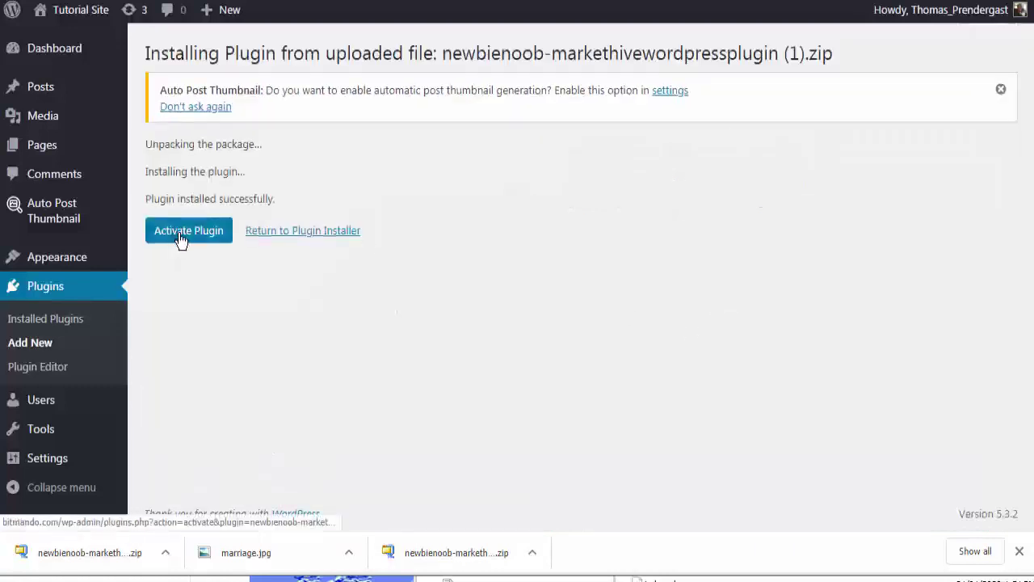
{"action": "left_click", "coordinate": [180, 238]}
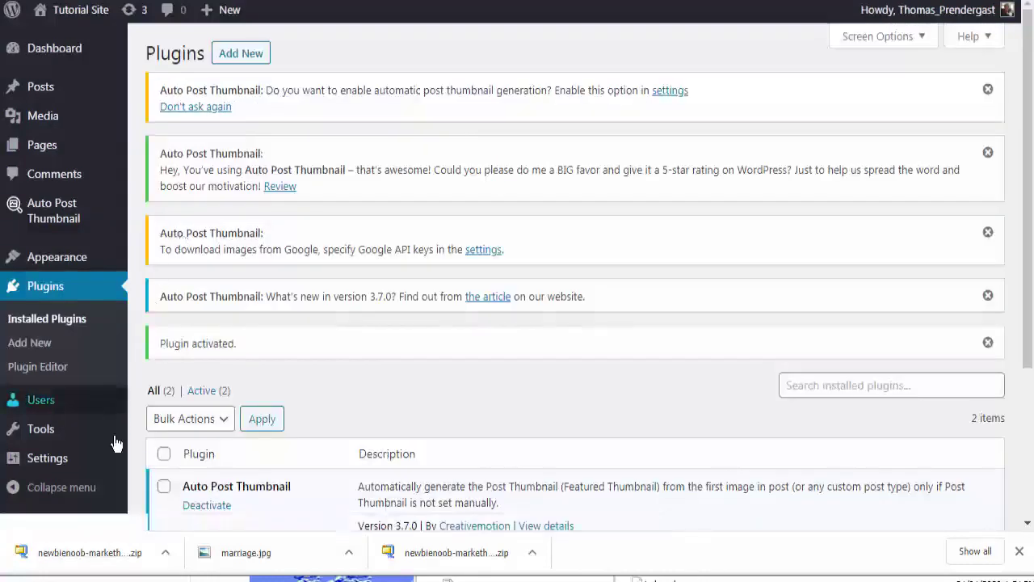
{"action": "mouse_move", "coordinate": [47, 458]}
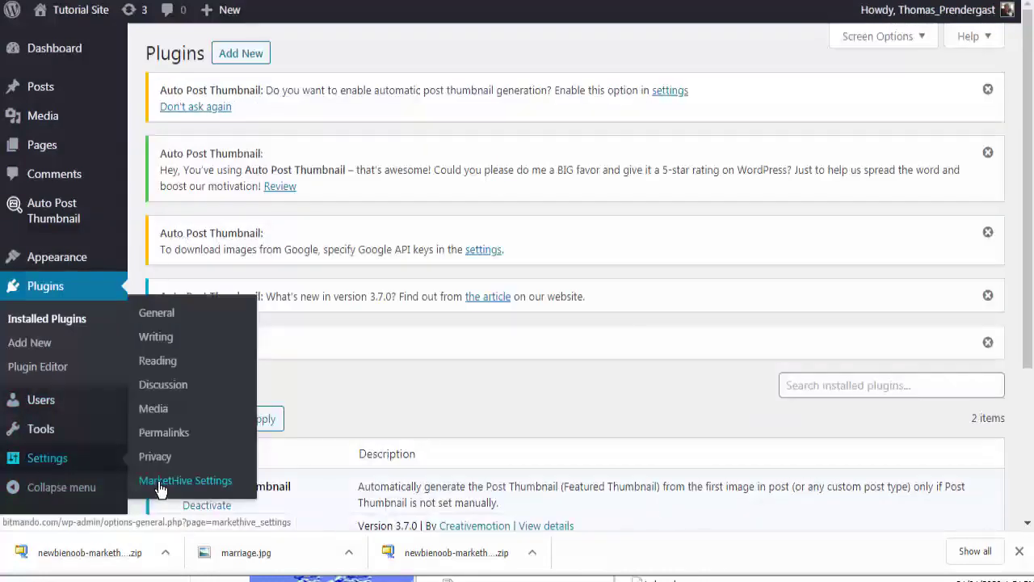
{"action": "left_click", "coordinate": [161, 482]}
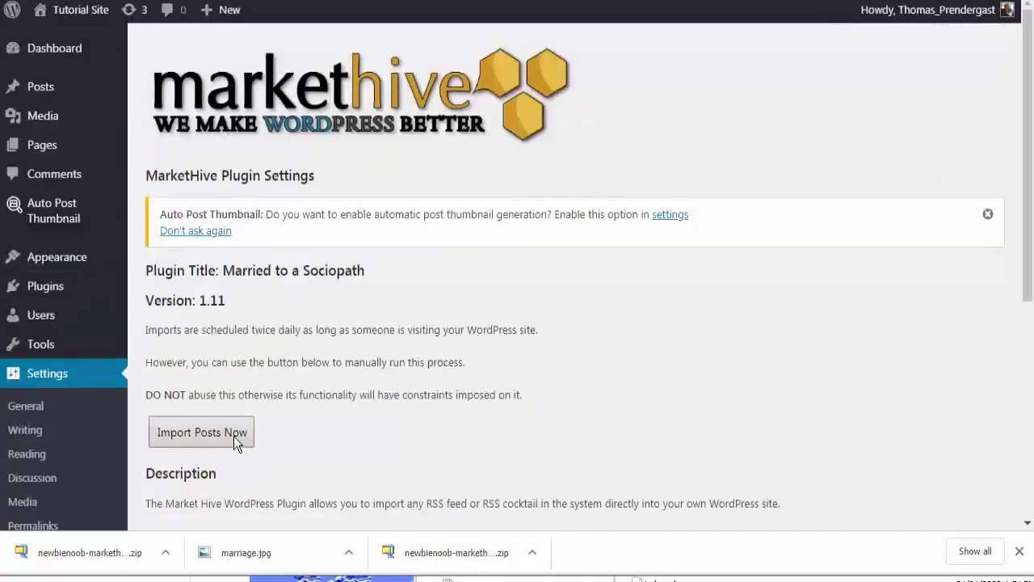
{"action": "left_click", "coordinate": [223, 436]}
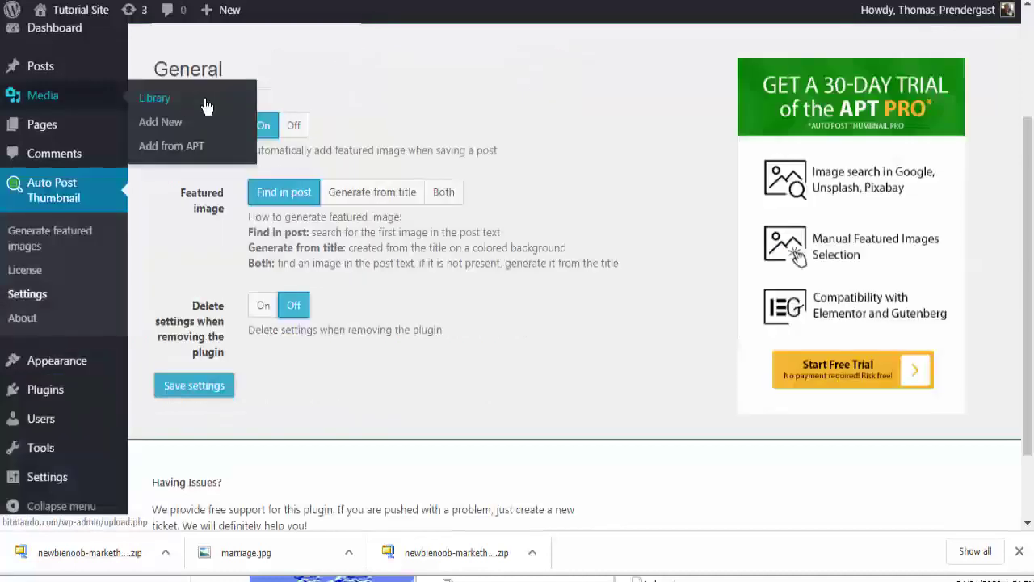
Step: Check the imported post under Posts > All Posts, then view the live site homepage
{"action": "left_click", "coordinate": [62, 35]}
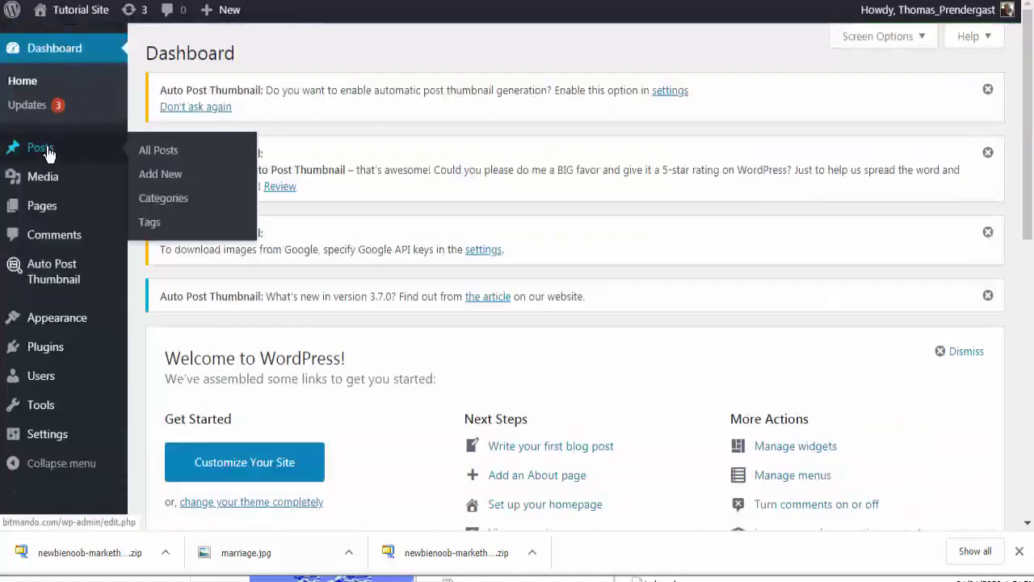
{"action": "left_click", "coordinate": [48, 151]}
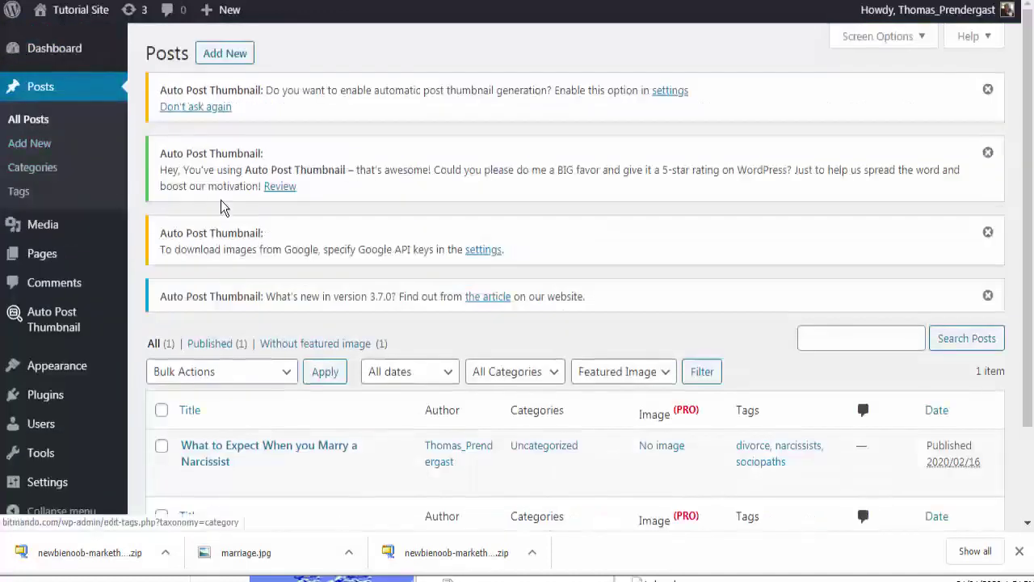
{"action": "scroll", "coordinate": [323, 323], "scroll_direction": "down", "scroll_amount": 2}
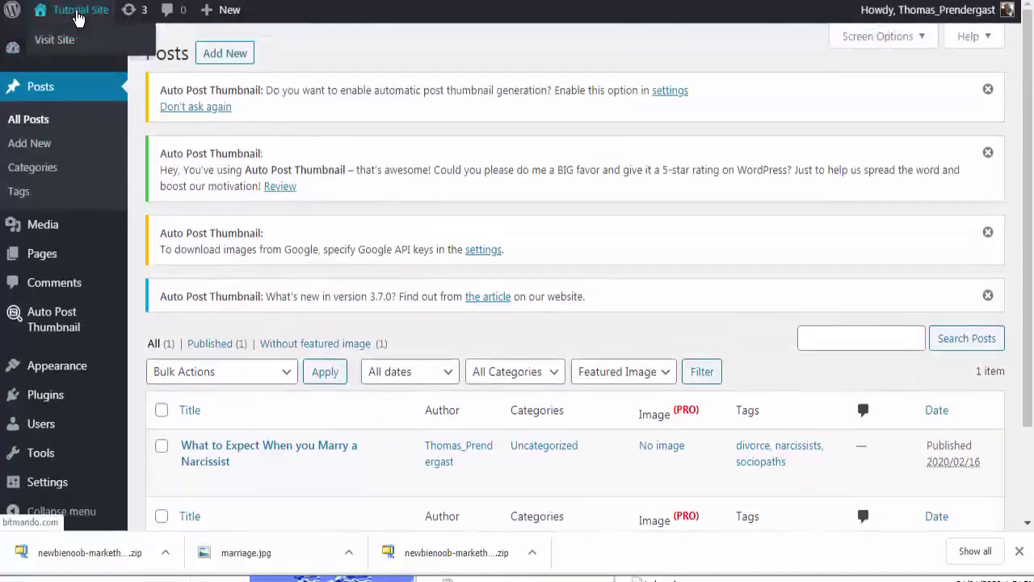
{"action": "left_click", "coordinate": [79, 16]}
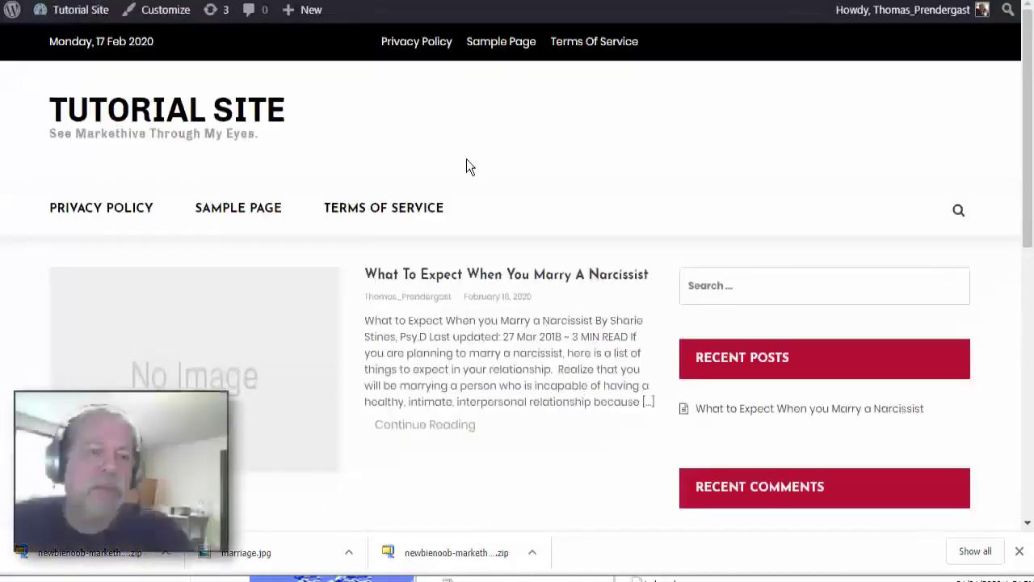
Step: Open the imported post What To Expect When You Marry A Narcissist from the homepage
{"action": "scroll", "coordinate": [466, 169], "scroll_direction": "down", "scroll_amount": 6}
{"action": "scroll", "coordinate": [467, 169], "scroll_direction": "down", "scroll_amount": 1}
{"action": "scroll", "coordinate": [466, 169], "scroll_direction": "up", "scroll_amount": 5}
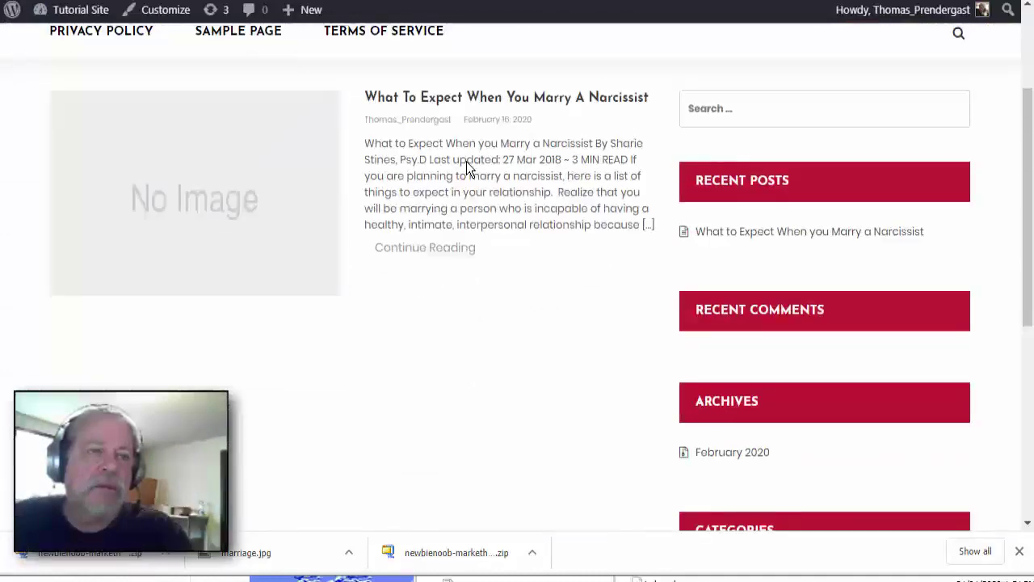
{"action": "scroll", "coordinate": [466, 169], "scroll_direction": "up", "scroll_amount": 2}
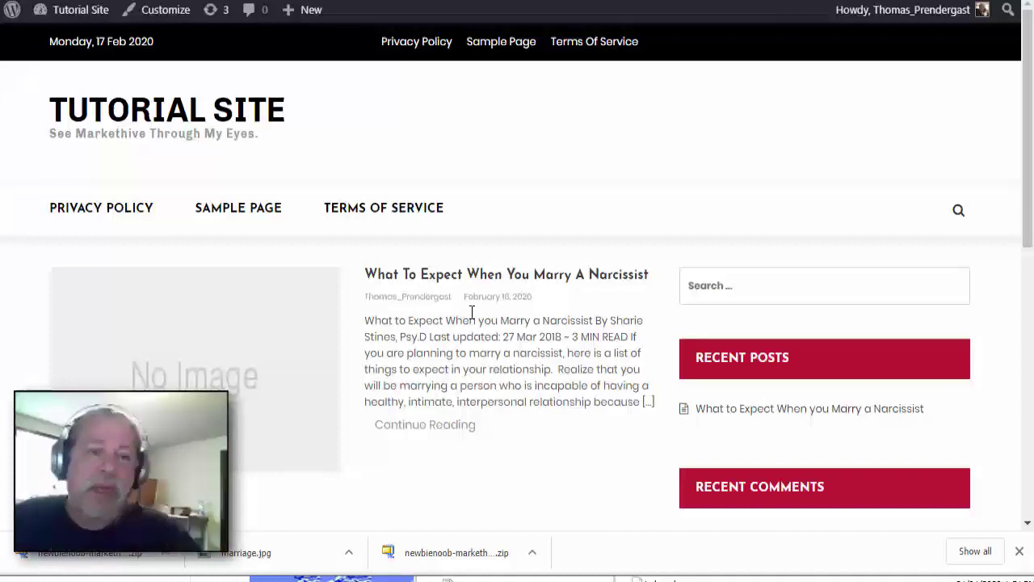
{"action": "left_click", "coordinate": [439, 275]}
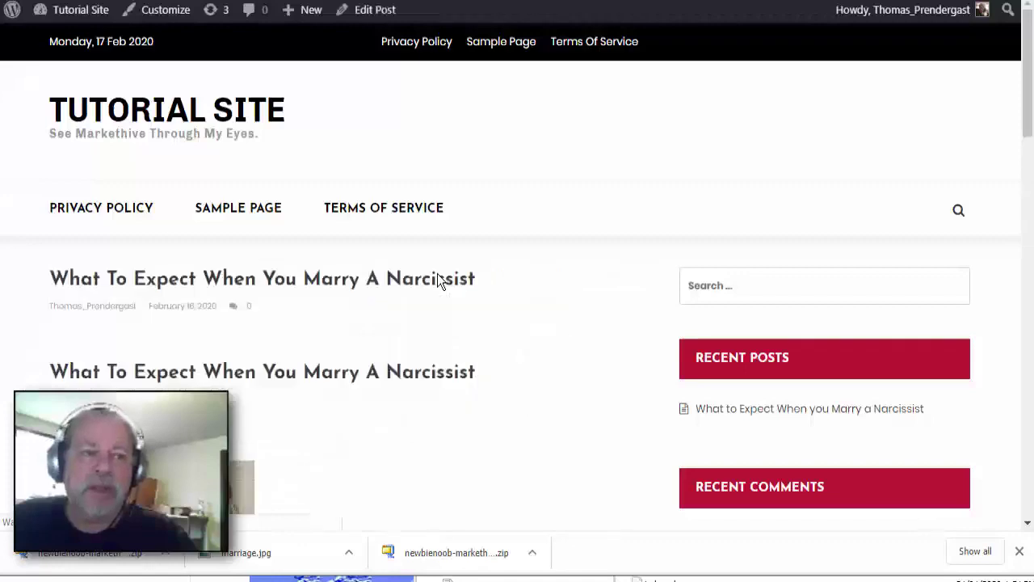
Step: Read through the whole article down to its closing signature and return to the top
{"action": "scroll", "coordinate": [540, 279], "scroll_direction": "down", "scroll_amount": 3}
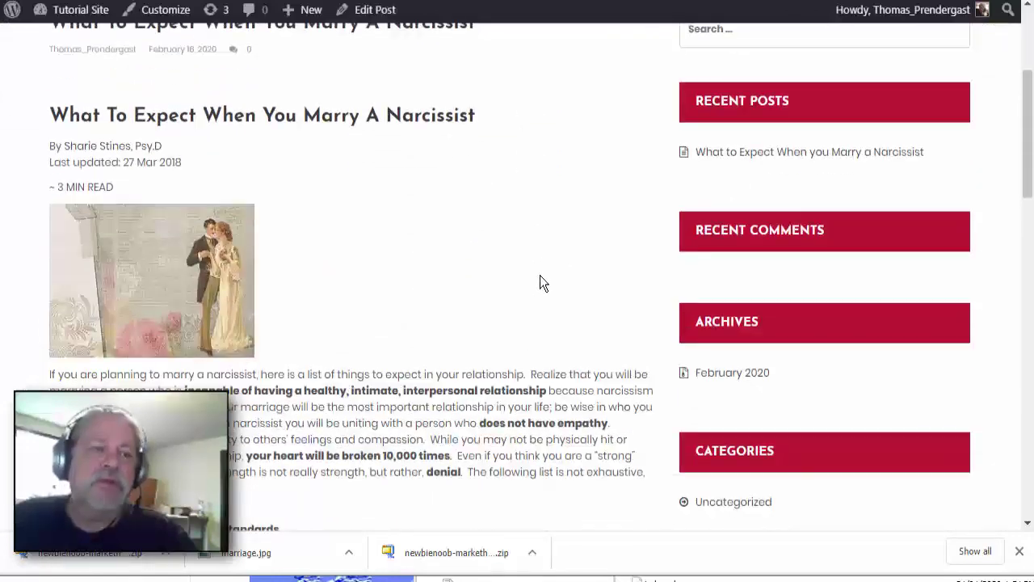
{"action": "scroll", "coordinate": [539, 278], "scroll_direction": "down", "scroll_amount": 2}
{"action": "scroll", "coordinate": [540, 278], "scroll_direction": "down", "scroll_amount": 3}
{"action": "scroll", "coordinate": [540, 278], "scroll_direction": "down", "scroll_amount": 4}
{"action": "scroll", "coordinate": [539, 279], "scroll_direction": "down", "scroll_amount": 4}
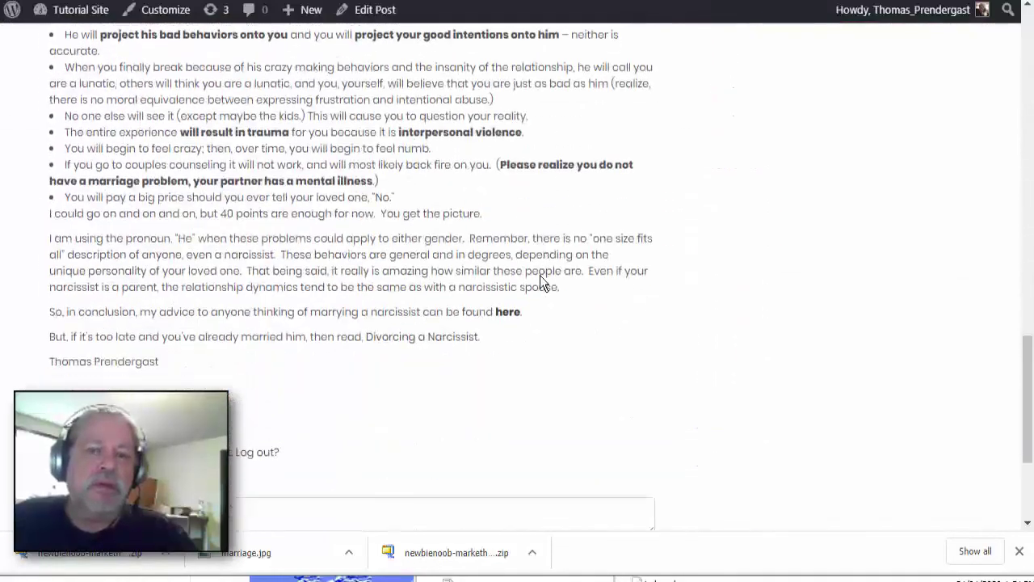
{"action": "scroll", "coordinate": [540, 279], "scroll_direction": "down", "scroll_amount": 3}
{"action": "scroll", "coordinate": [539, 274], "scroll_direction": "up", "scroll_amount": 5}
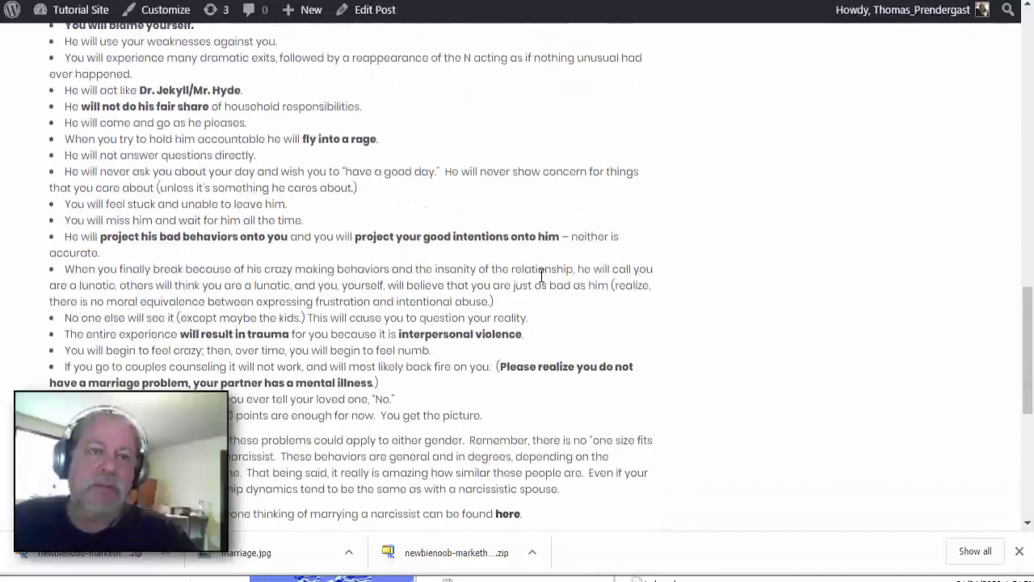
{"action": "scroll", "coordinate": [540, 274], "scroll_direction": "up", "scroll_amount": 5}
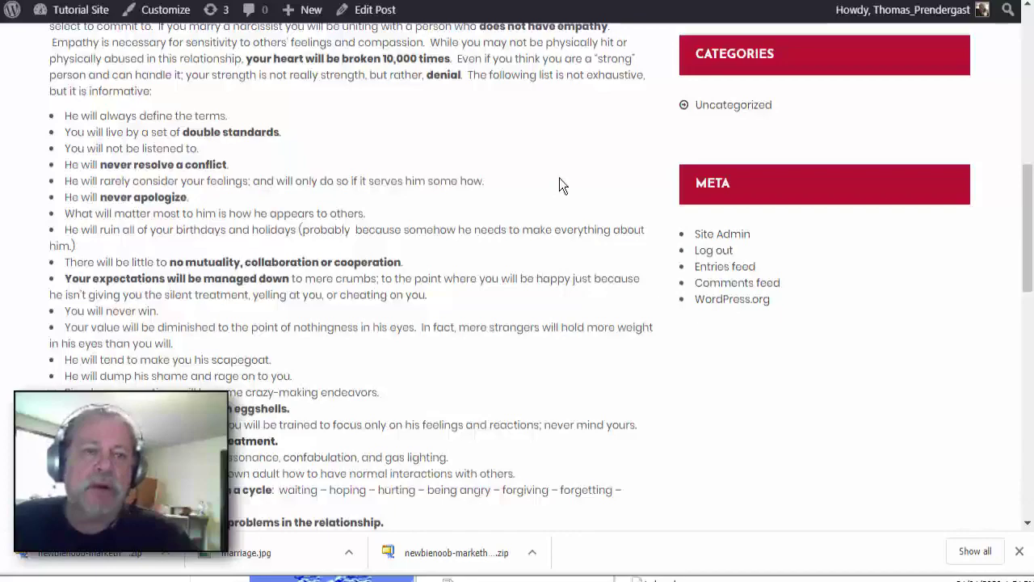
{"action": "scroll", "coordinate": [560, 180], "scroll_direction": "up", "scroll_amount": 6}
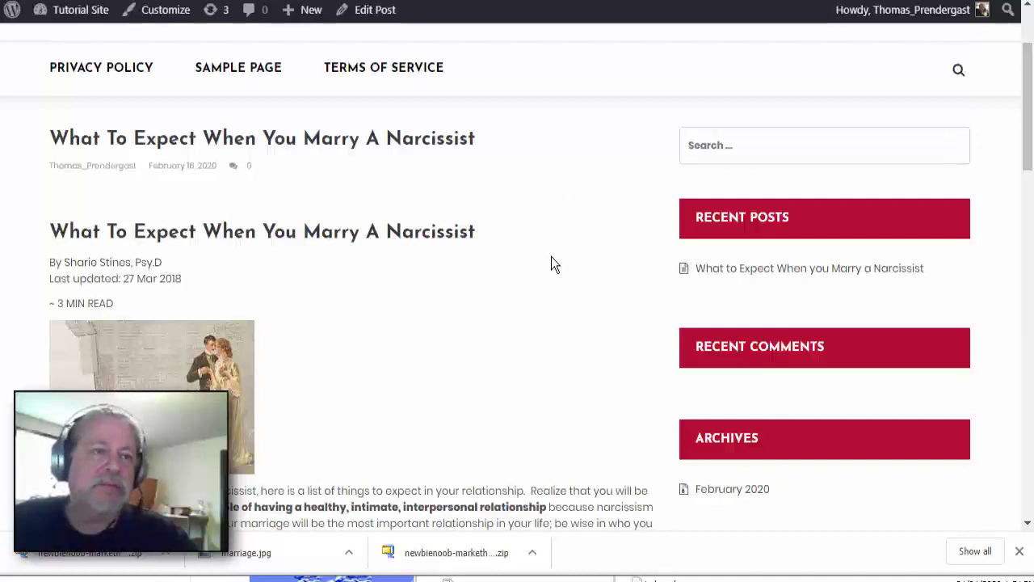
{"action": "scroll", "coordinate": [552, 258], "scroll_direction": "up", "scroll_amount": 2}
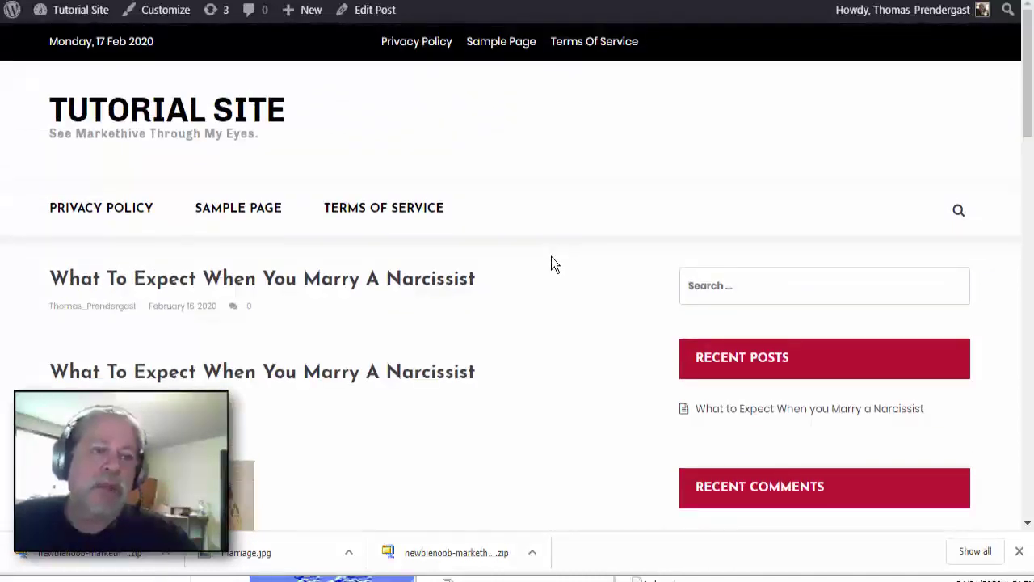